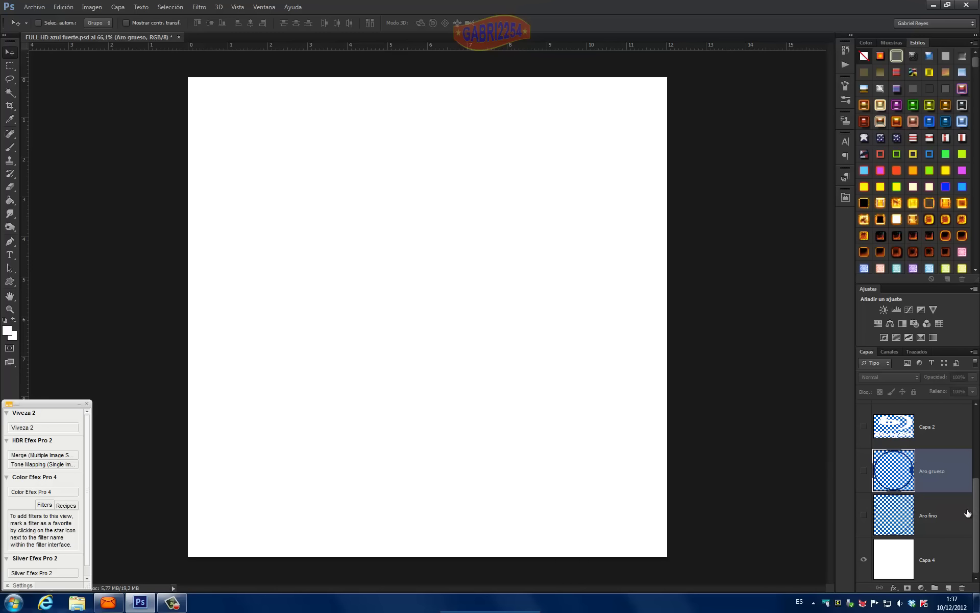
Make the Aro fino, Aro grueso and Capa 2 layers visible above the white background
left_click_drag(975, 497, 976, 393)
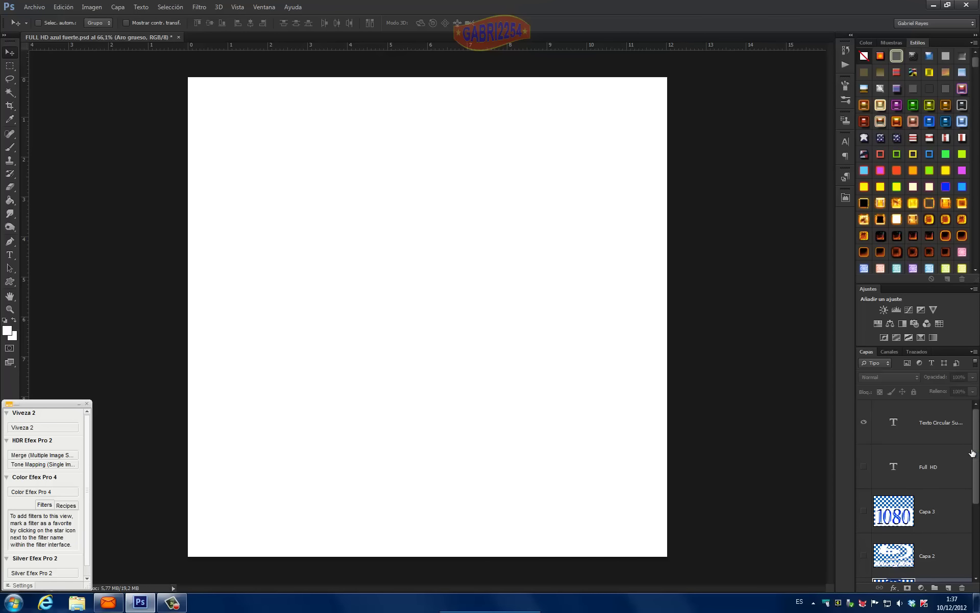
left_click_drag(975, 473, 976, 541)
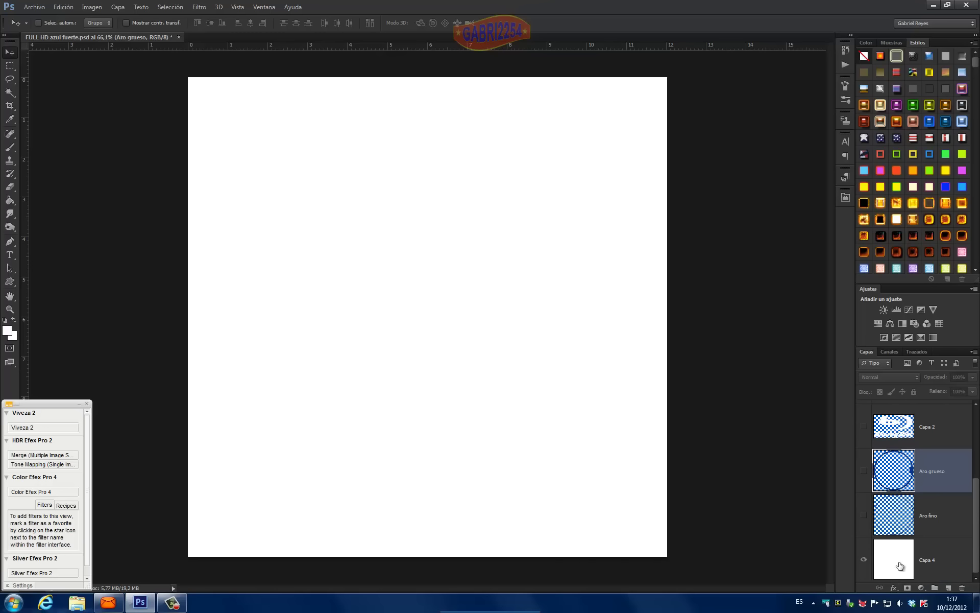
left_click(863, 516)
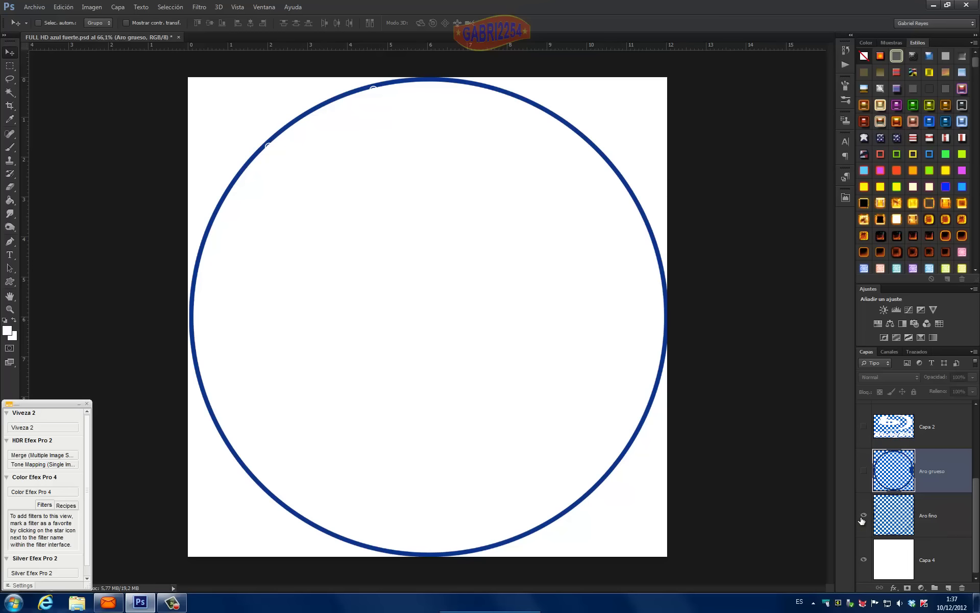
left_click(862, 471)
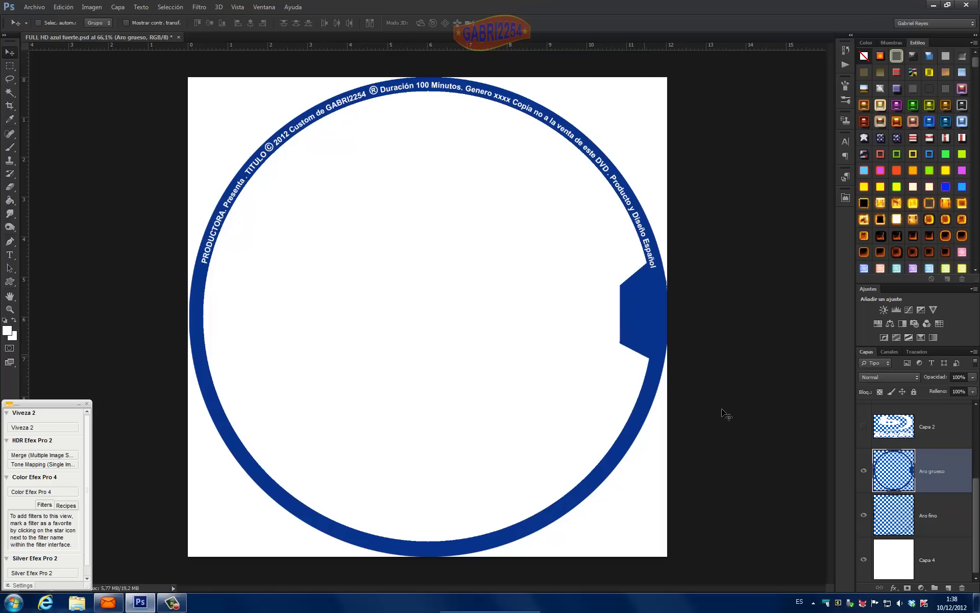
left_click(863, 426)
Show the 1080 logo layer Capa 3 and the Full HD text layer
left_click_drag(975, 494, 975, 444)
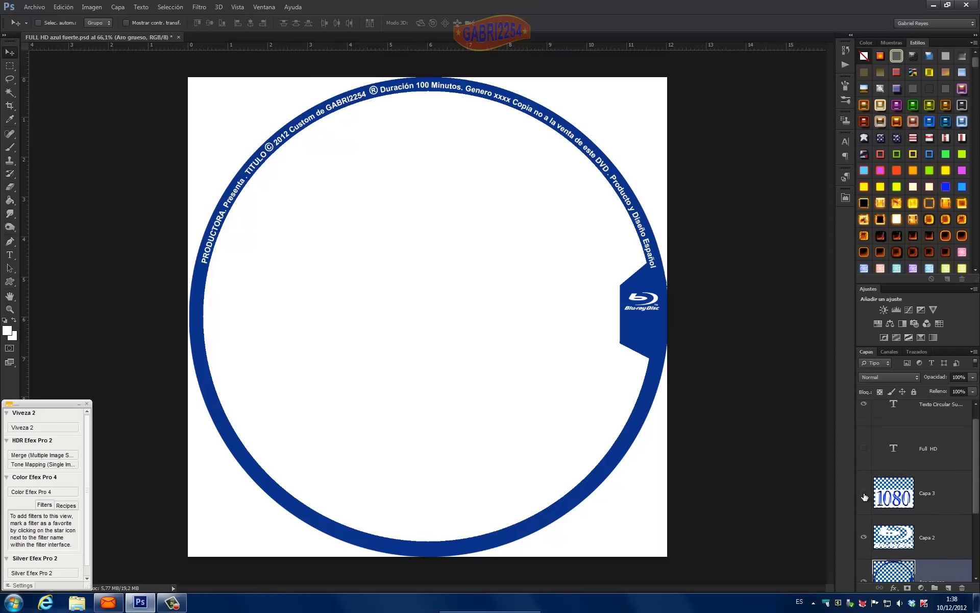
left_click(864, 494)
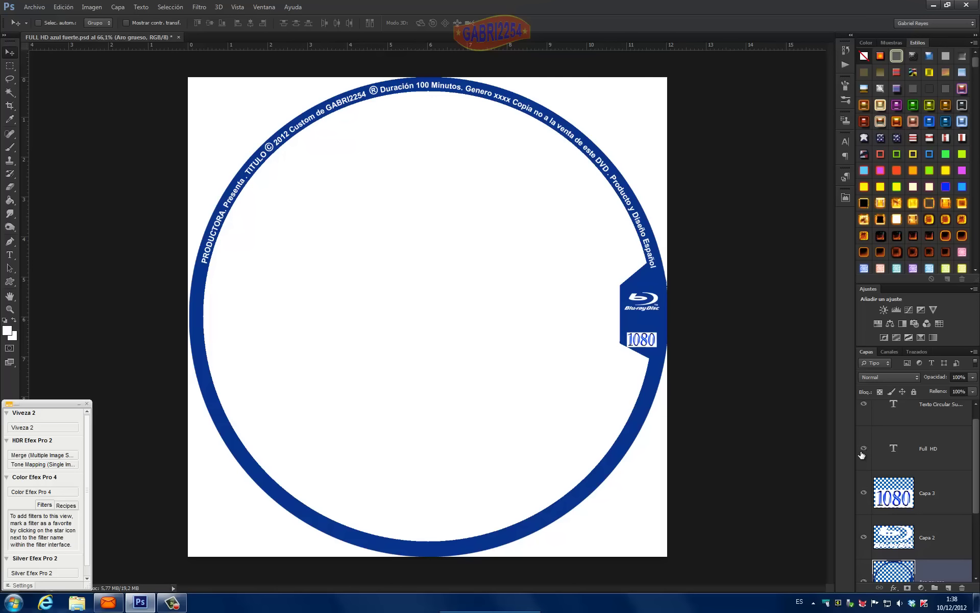
left_click(863, 448)
scroll(976, 450, "up", 1)
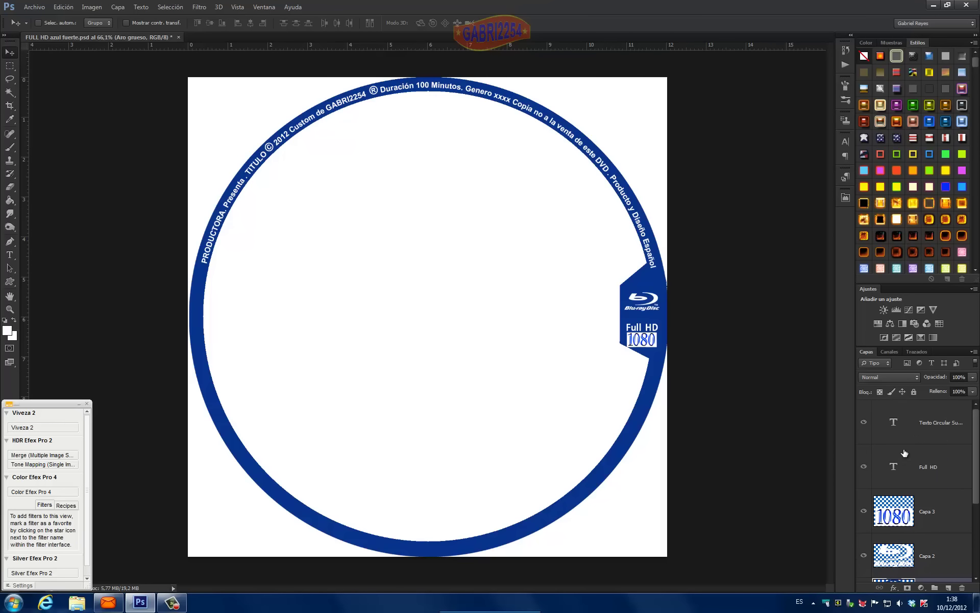
Toggle the visibility of the circular text layer to check its content, leaving it shown
left_click(864, 424)
left_click(863, 424)
left_click(864, 424)
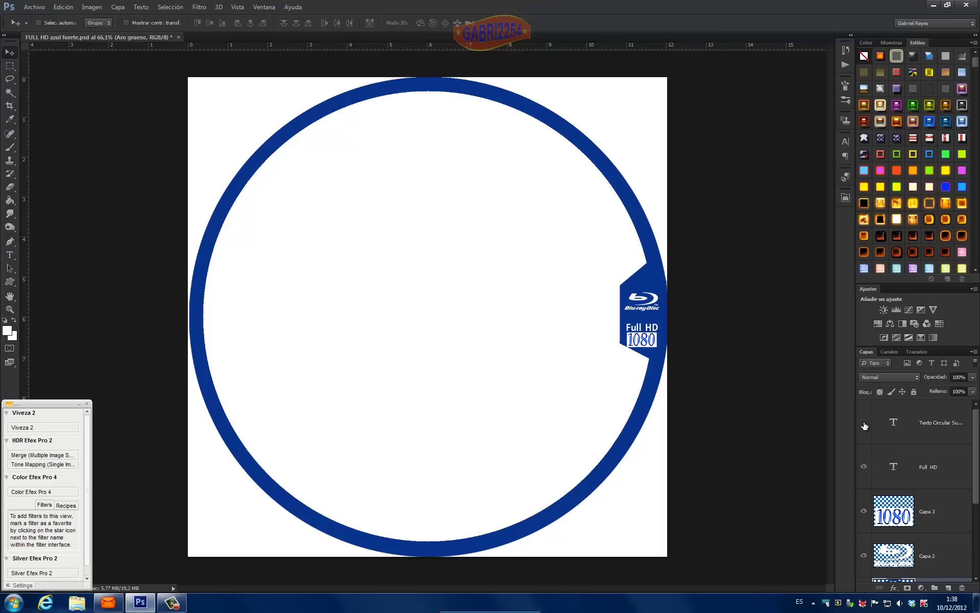
left_click(864, 424)
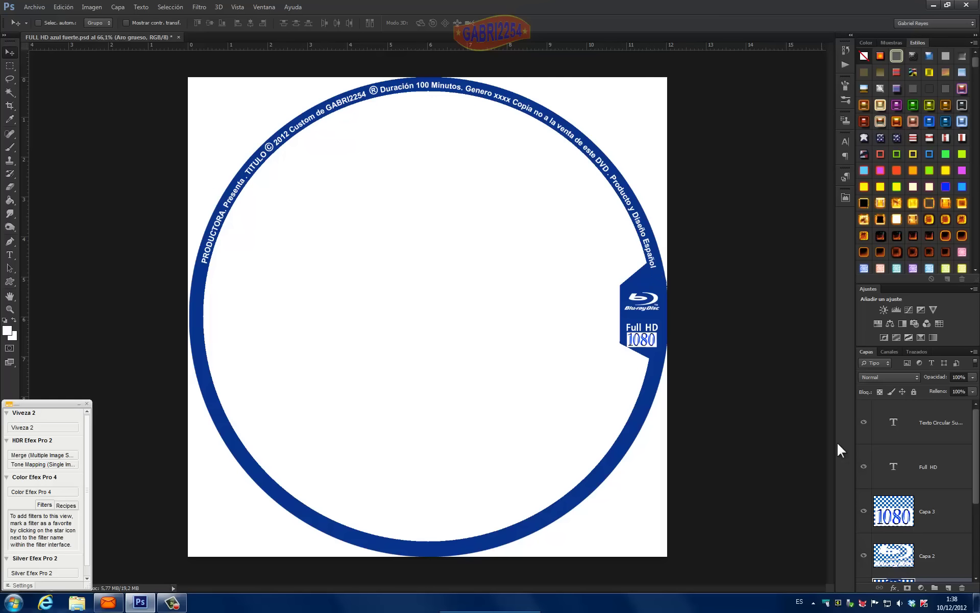
Rotate the circular text layer's path about -7.33° around the disc centre and apply the transformation
left_click(915, 420)
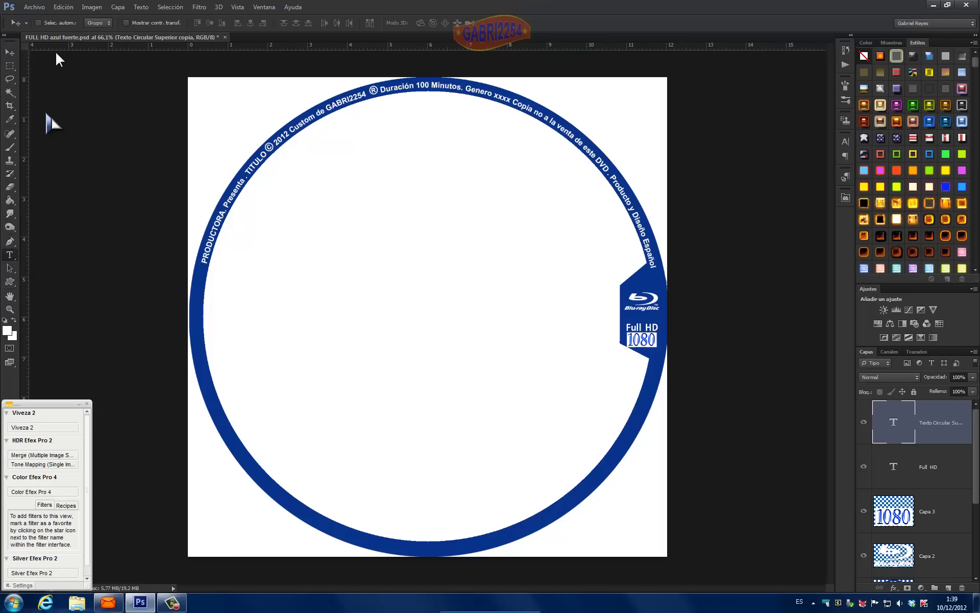
left_click(56, 8)
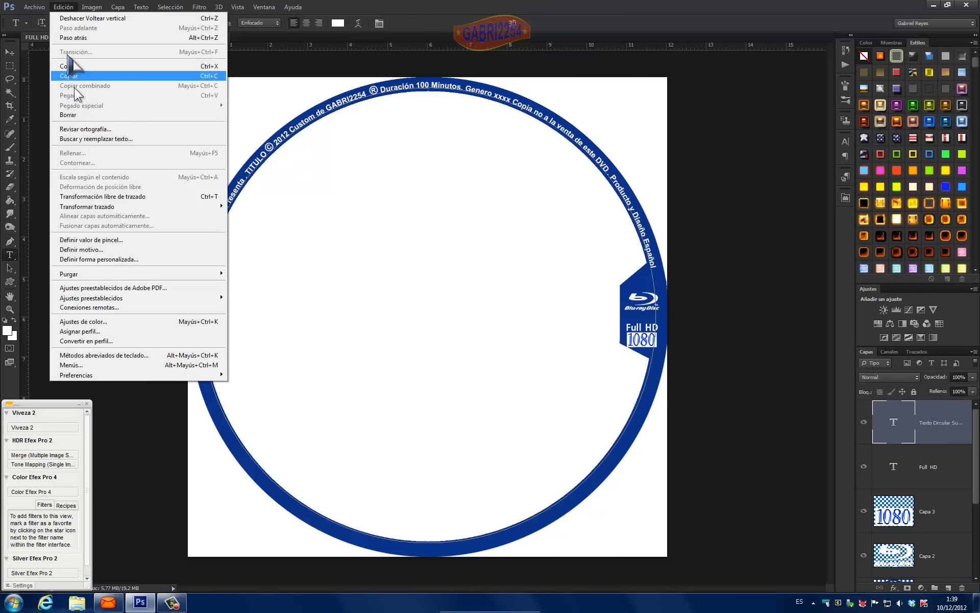
mouse_move(97, 209)
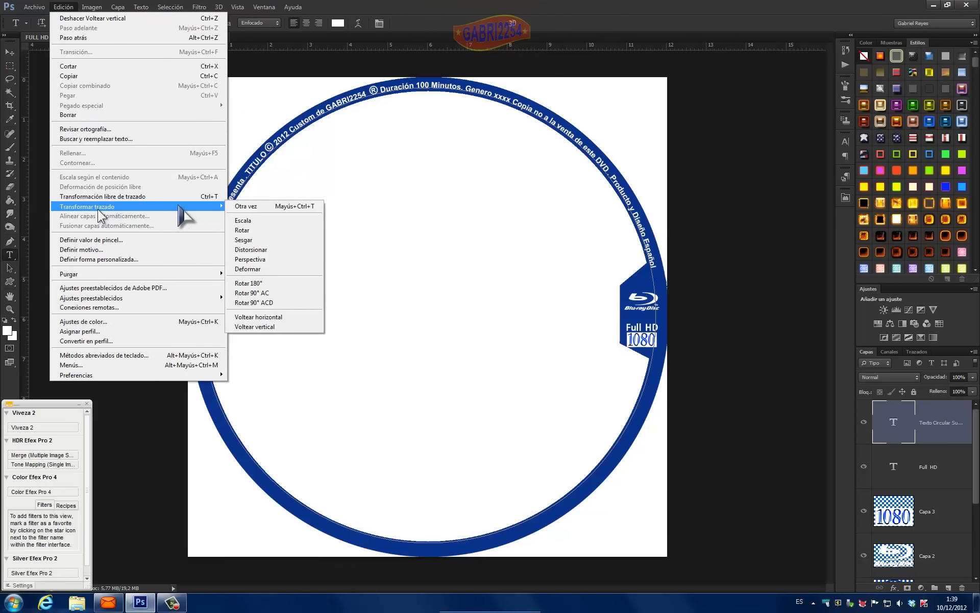
left_click(259, 229)
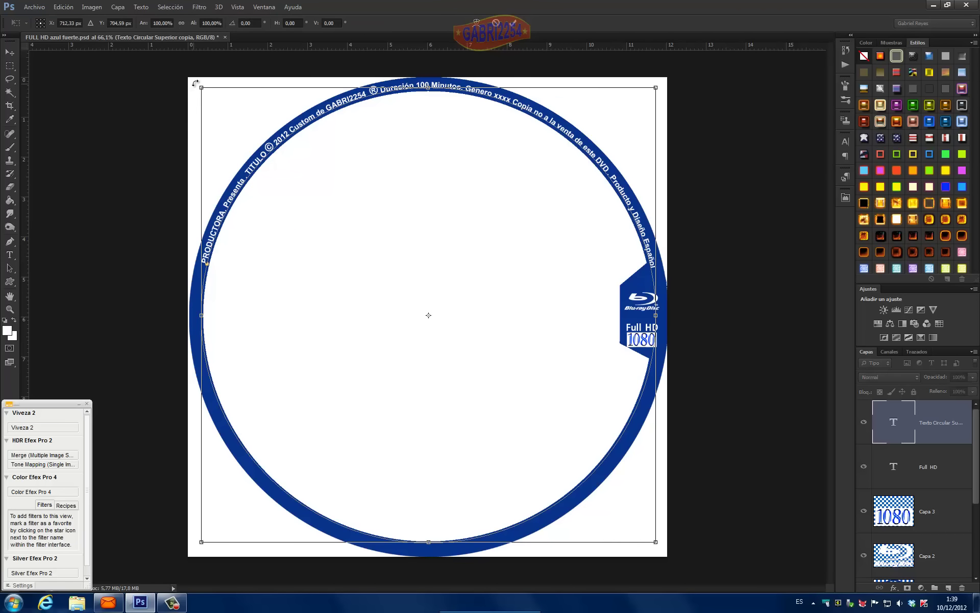
left_click_drag(196, 85, 174, 120)
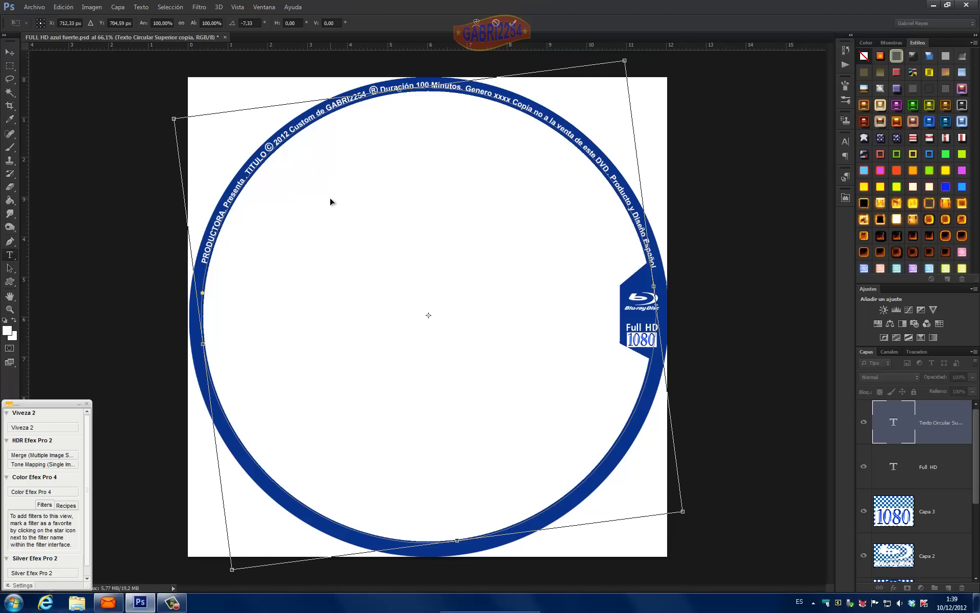
key("Return")
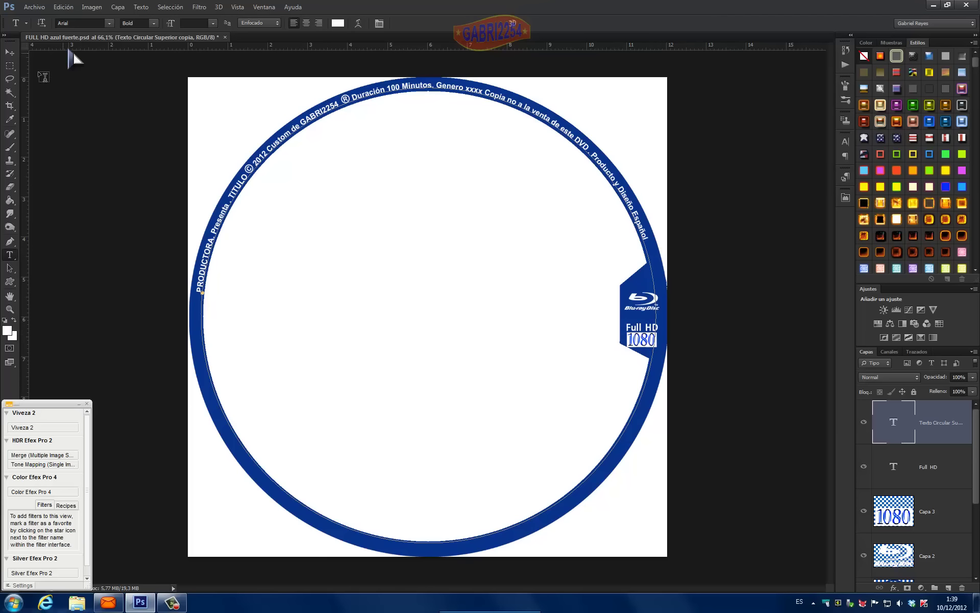
left_click(11, 53)
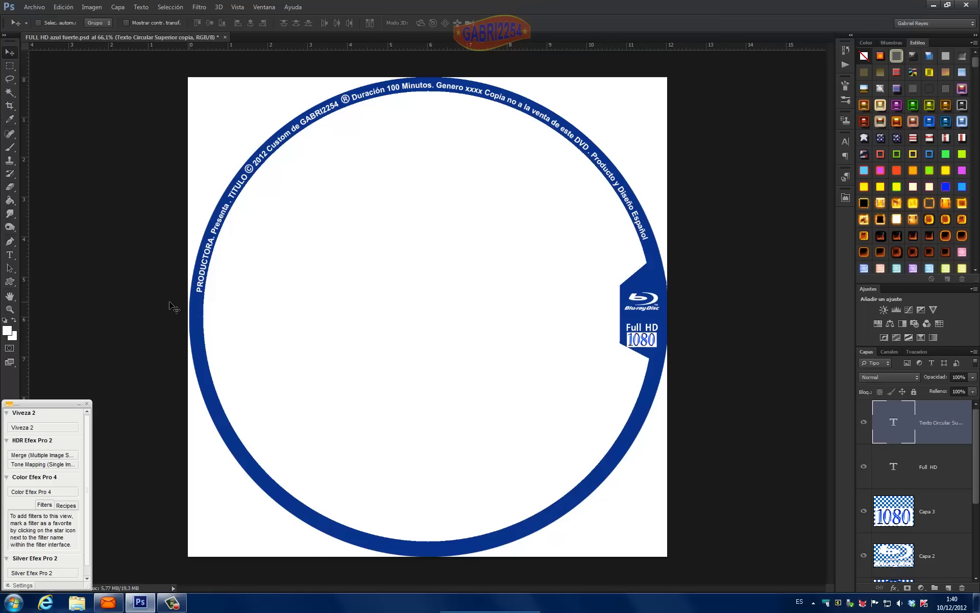
Draw a closed triangular Pen path on the Aro grueso layer across the ring just below the word PRODUCTORA
scroll(162, 312, "up", 3)
scroll(156, 310, "up", 4)
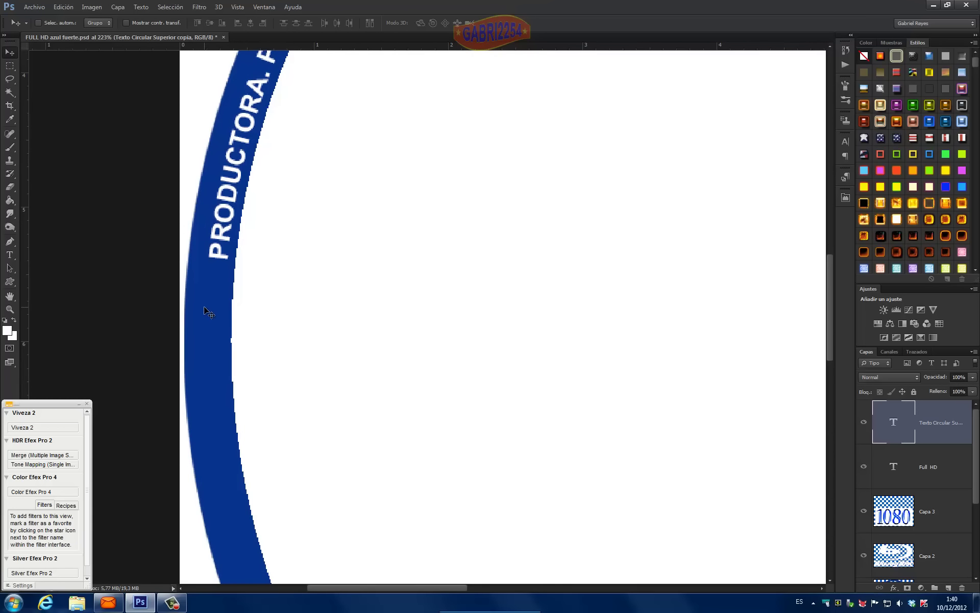
left_click(9, 237)
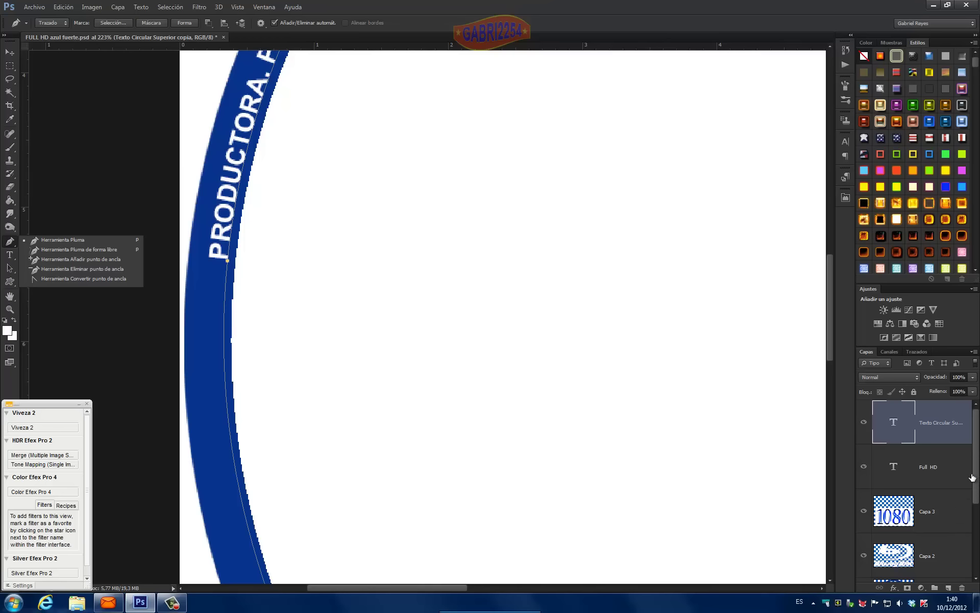
left_click_drag(972, 477, 972, 541)
left_click(945, 479)
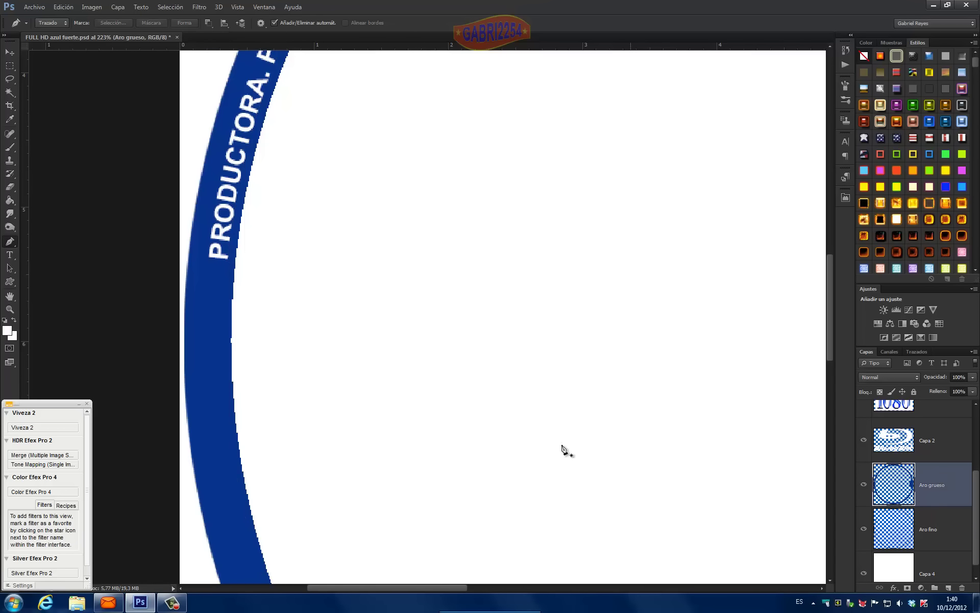
left_click(234, 276)
left_click_drag(181, 345, 263, 367)
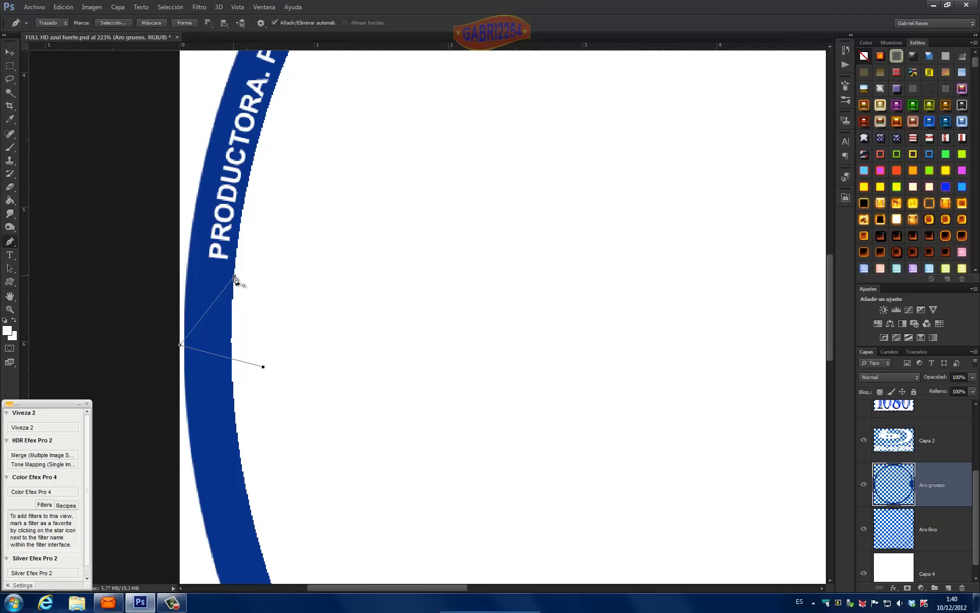
left_click(234, 278)
Convert the triangular path into a selection and invert it
right_click(232, 308)
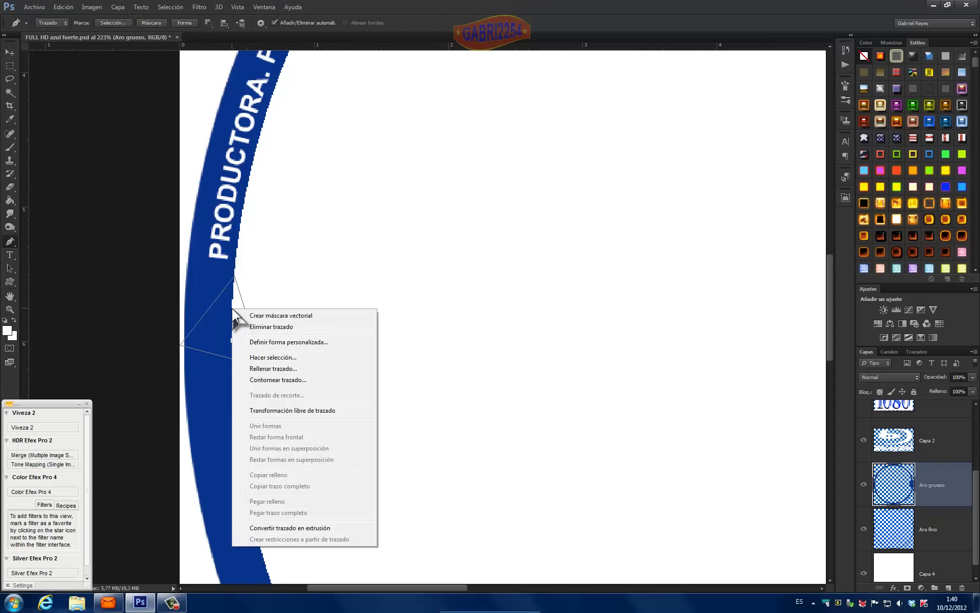
left_click(260, 357)
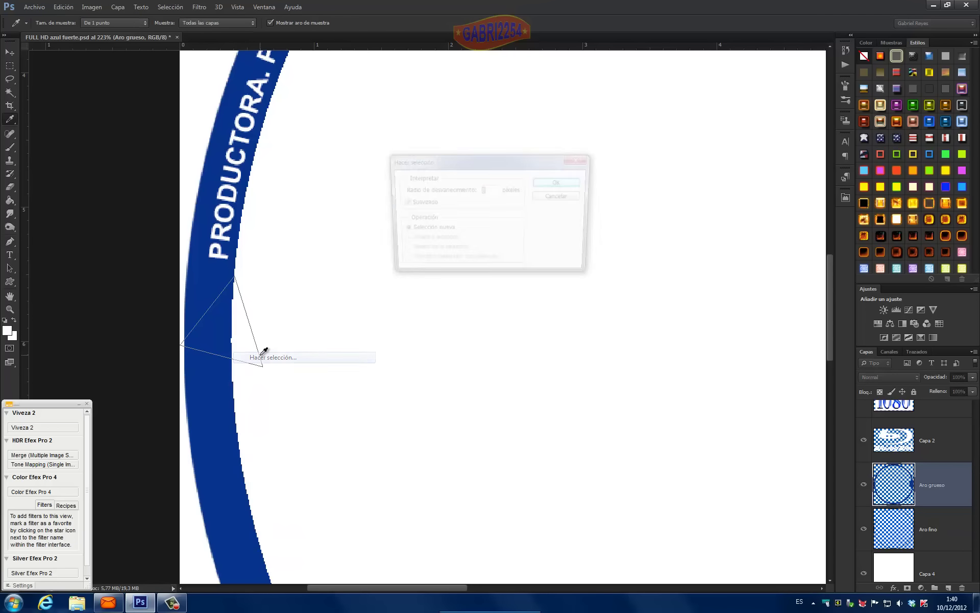
left_click(544, 184)
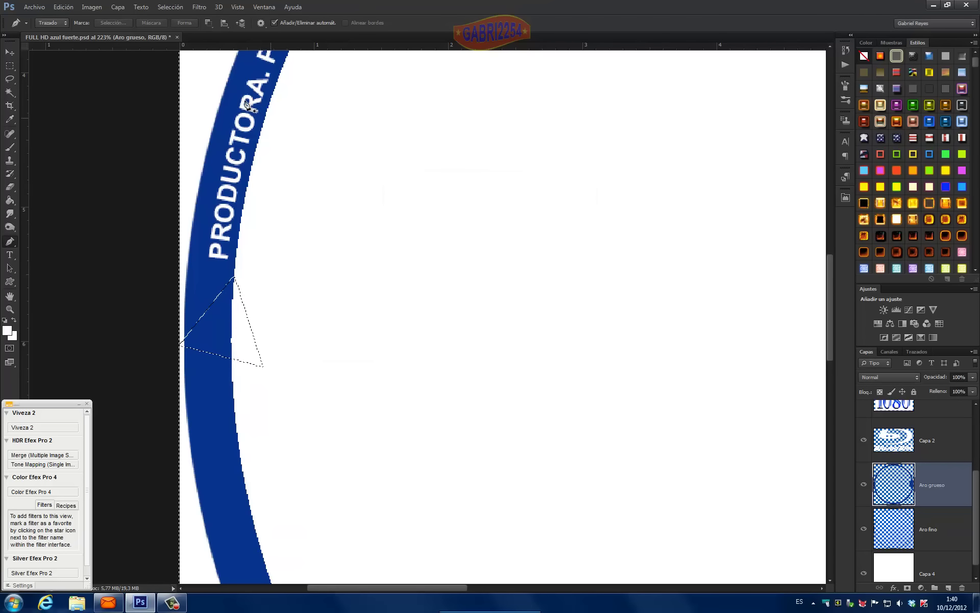
left_click(162, 5)
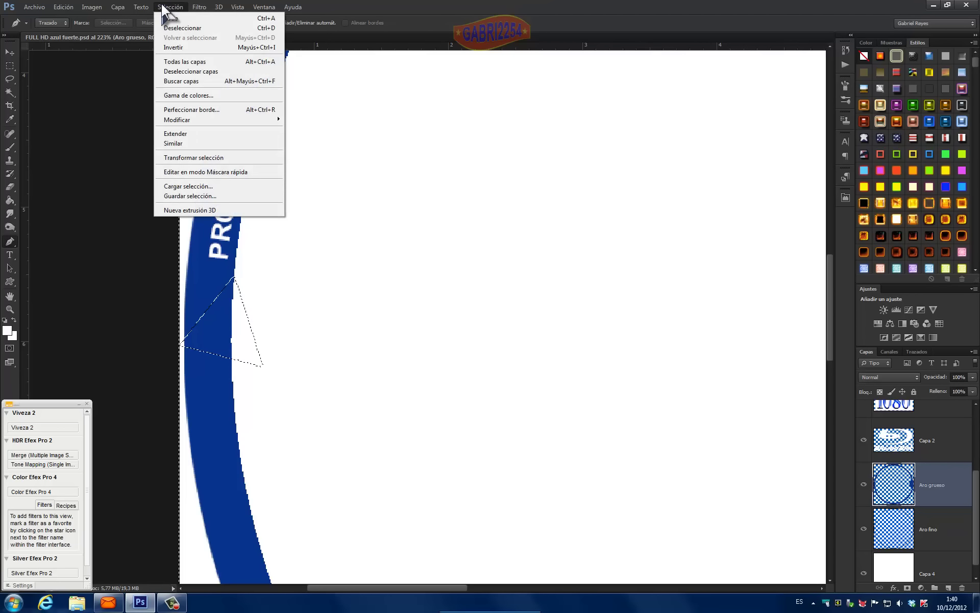
left_click(173, 47)
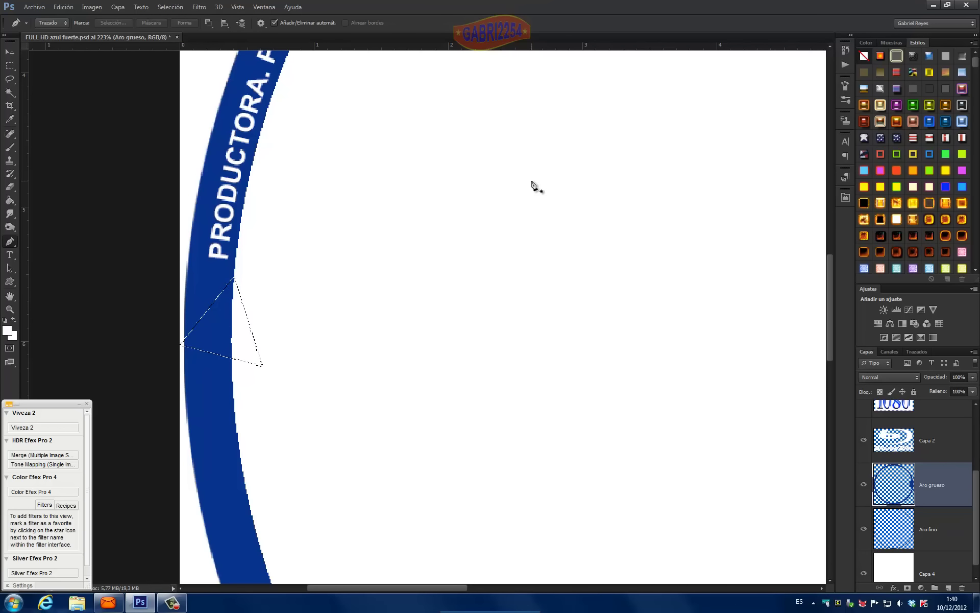
Delete the triangular piece of the thick ring below PRODUCTORA and deselect
key("Delete")
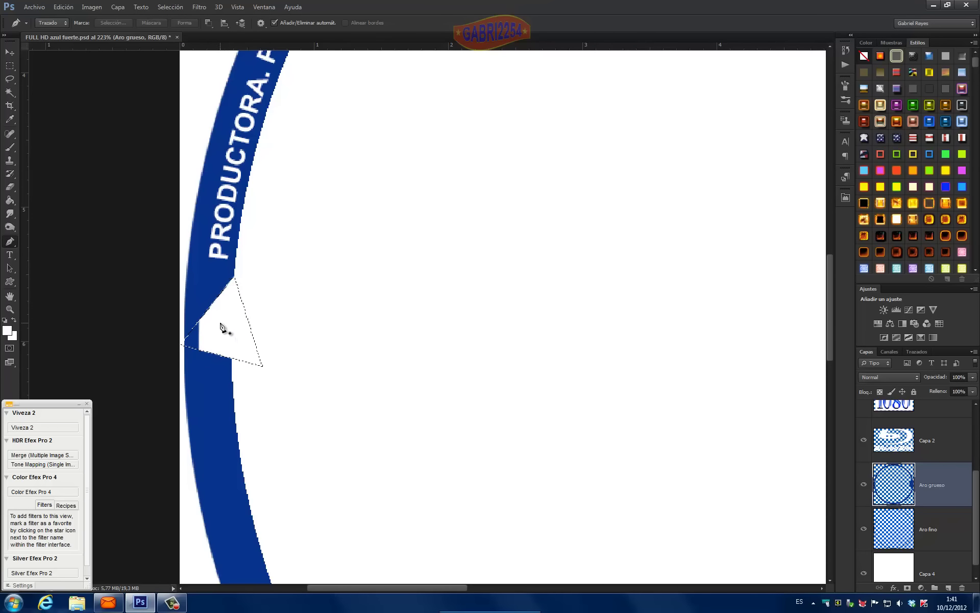
left_click(159, 5)
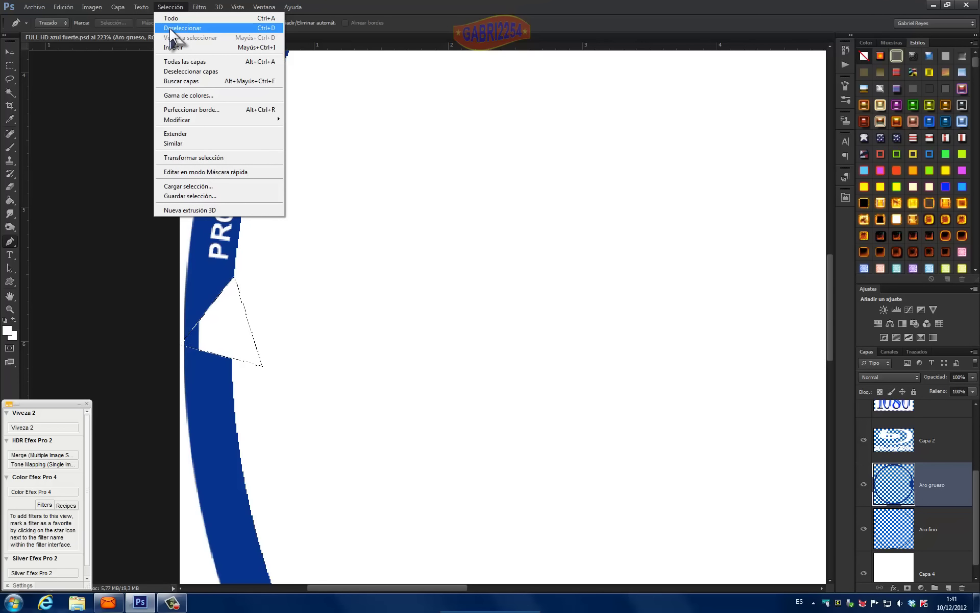
left_click(169, 29)
Draw a closed four-sided Pen path across the thick ring directly beneath the Full HD 1080 block, following its lower edge
scroll(409, 448, "down", 6)
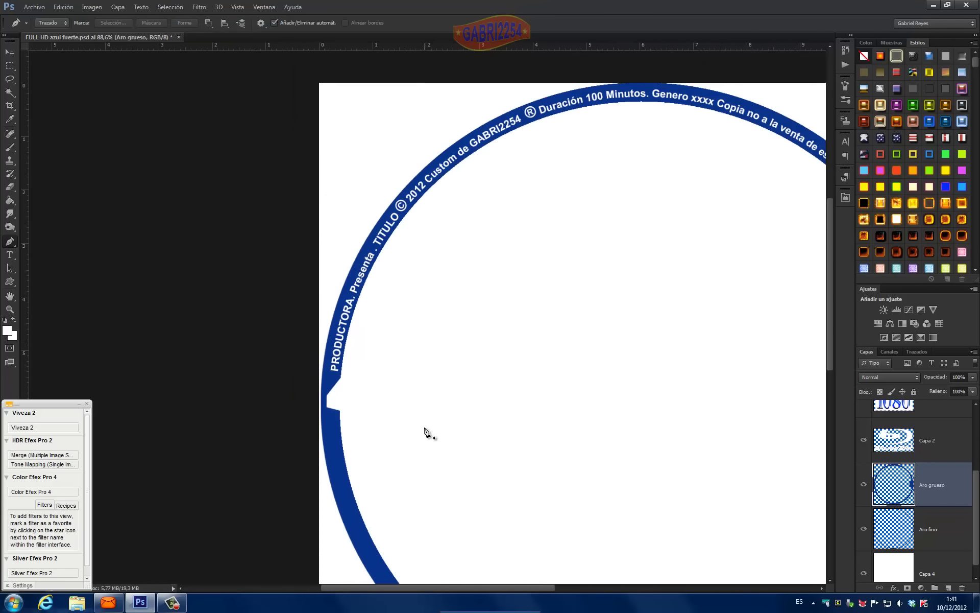
scroll(657, 400, "up", 3)
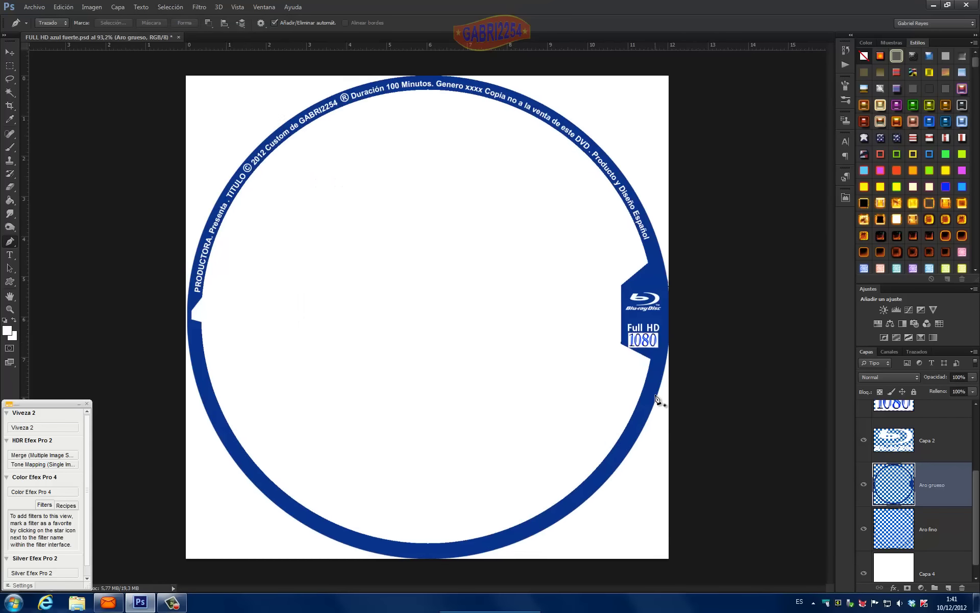
scroll(656, 401, "up", 4)
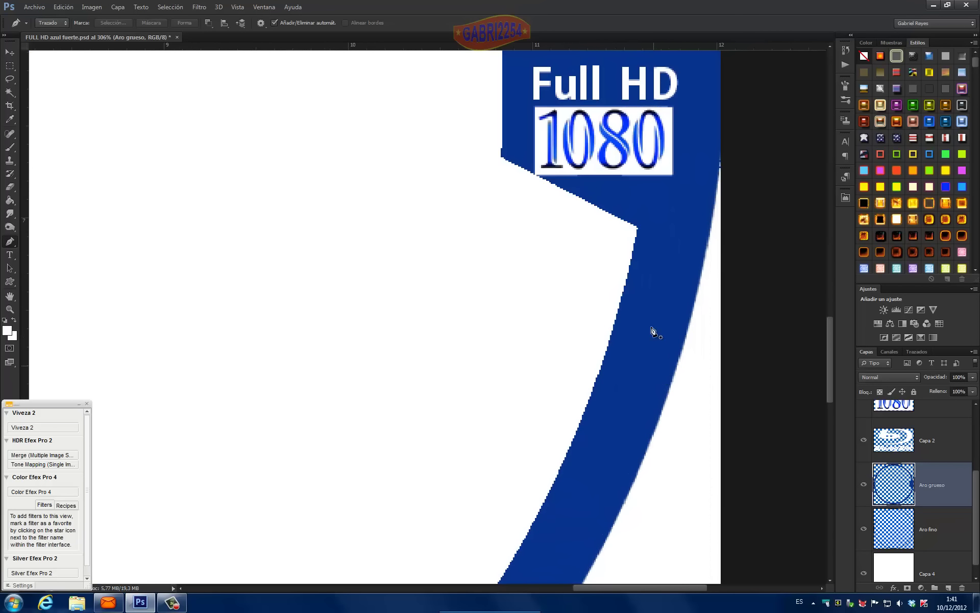
left_click(593, 205)
left_click(711, 257)
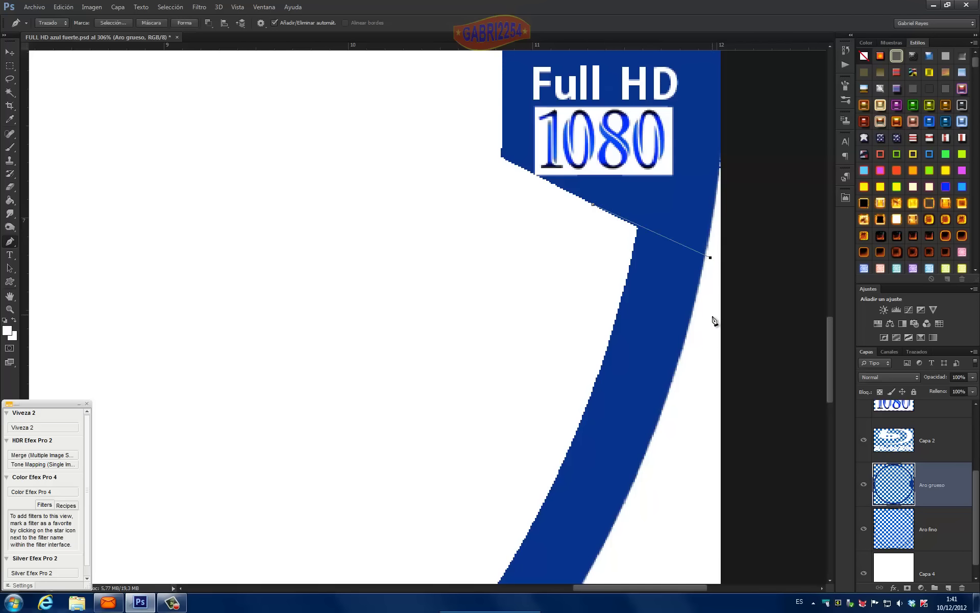
left_click(710, 345)
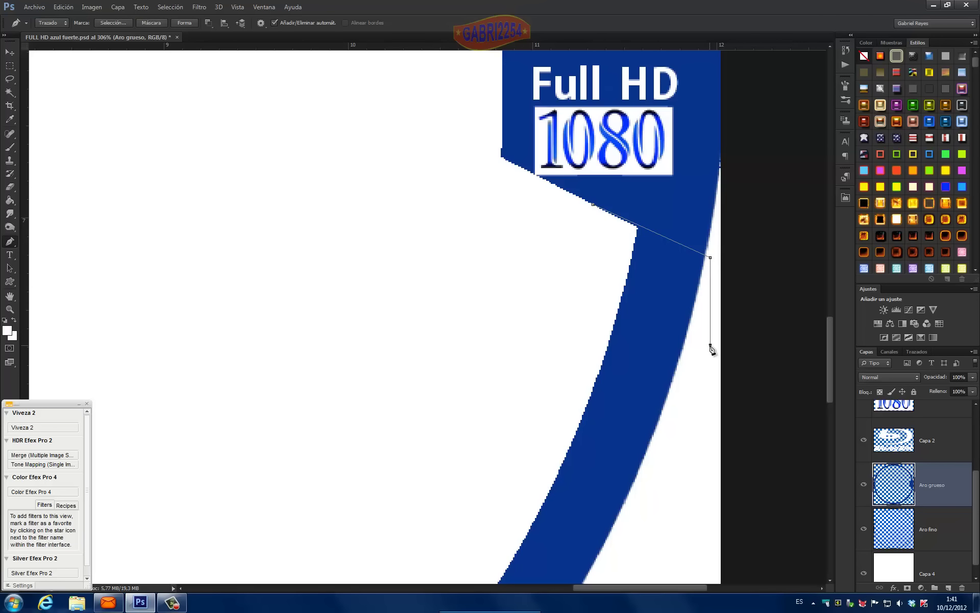
left_click(538, 349)
left_click(593, 205)
Convert the four-sided path below the 1080 block into a new selection with a 0-pixel feather
right_click(595, 254)
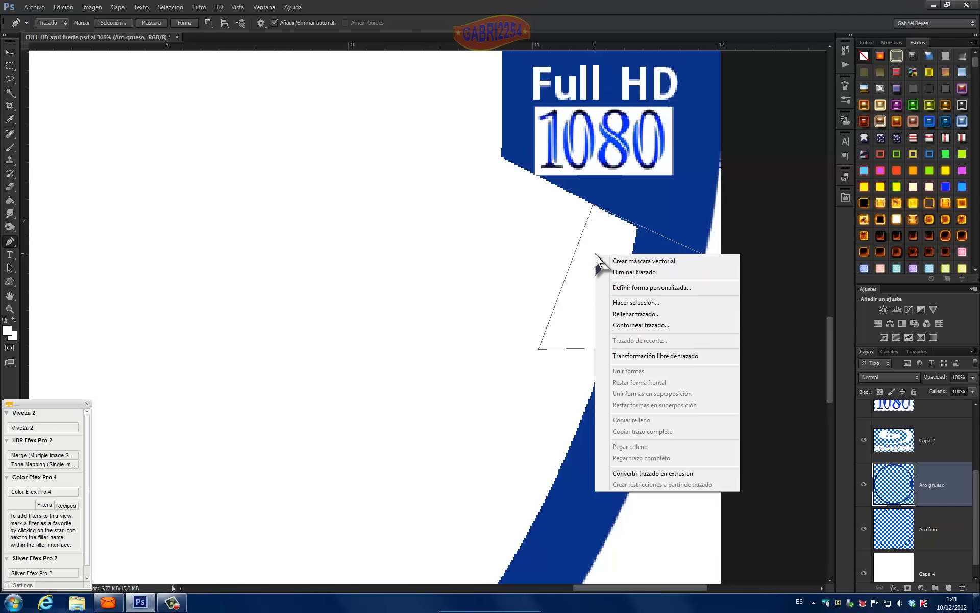
left_click(626, 301)
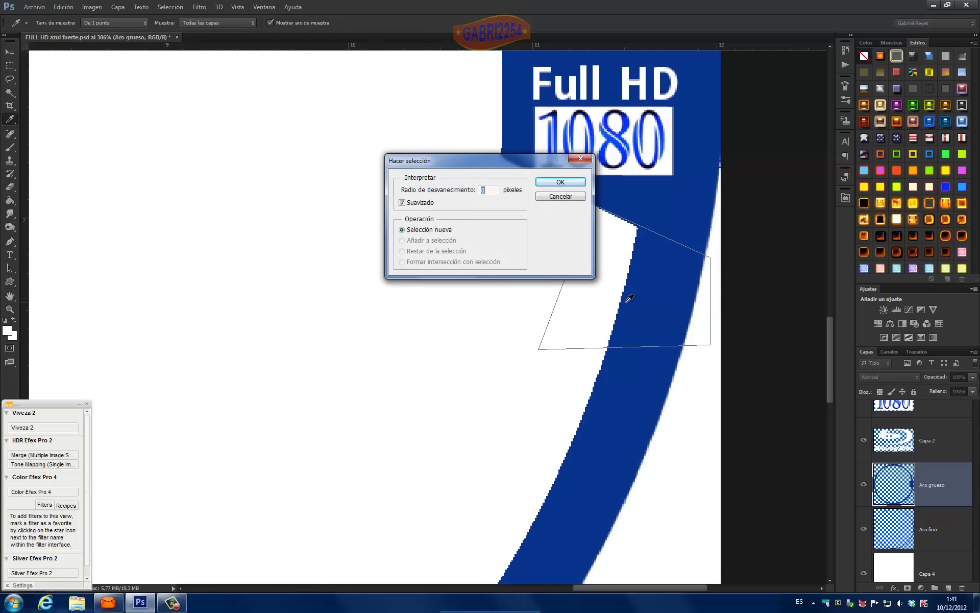
left_click(558, 182)
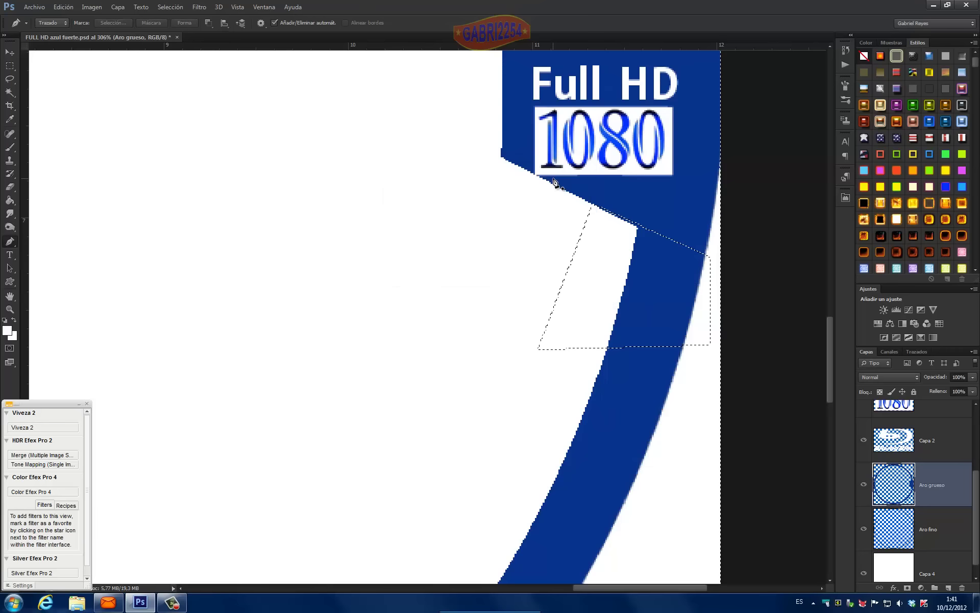
Invert the selection, delete the four-sided piece of the thick ring below the 1080 block, and deselect
left_click(164, 7)
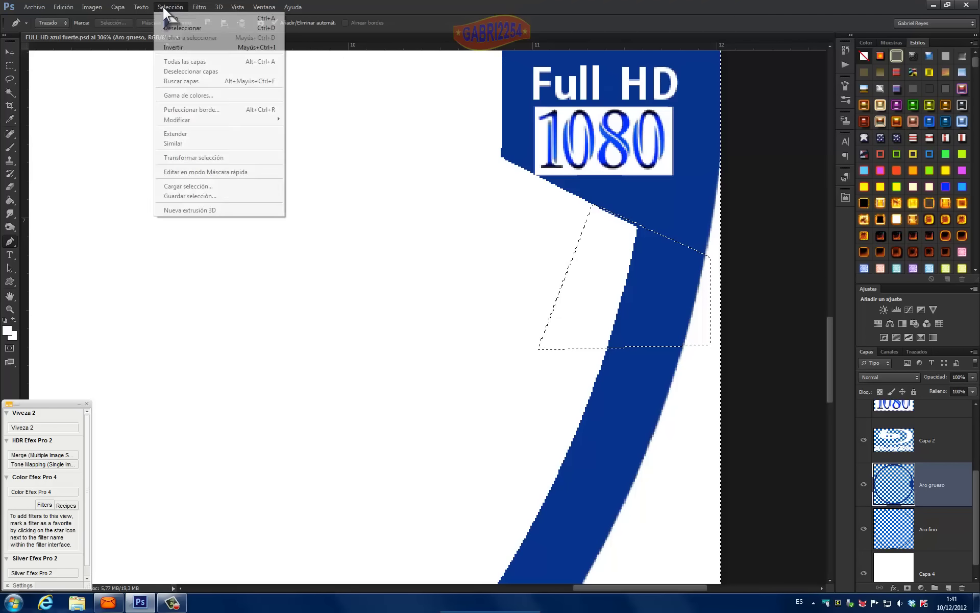
left_click(170, 48)
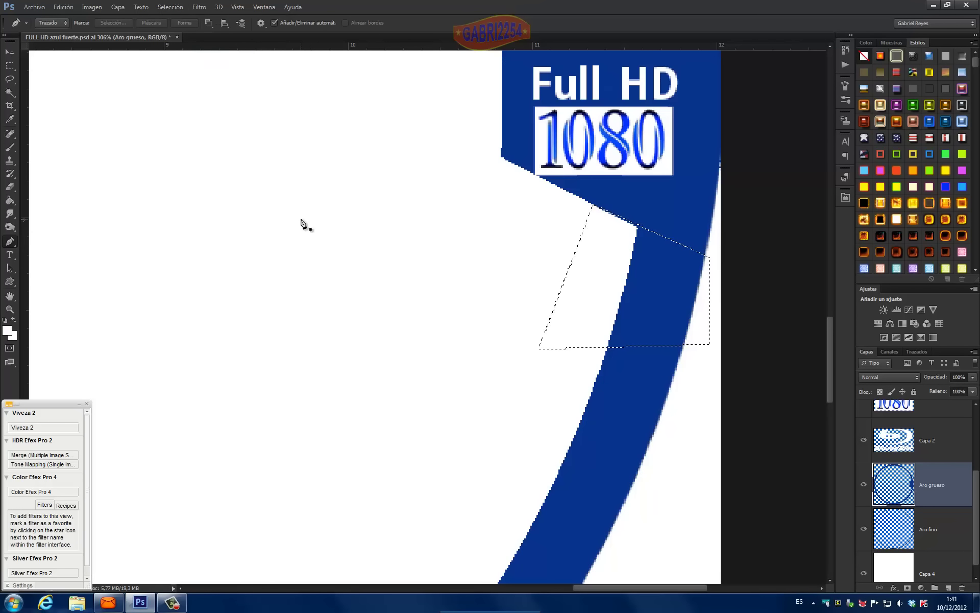
key("Delete")
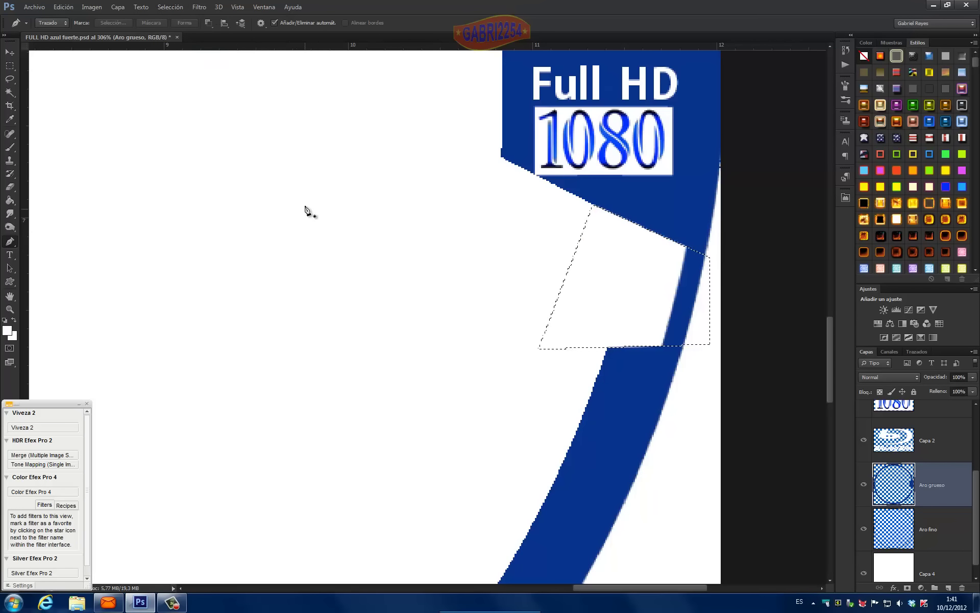
scroll(306, 204, "down", 5)
scroll(307, 198, "down", 3)
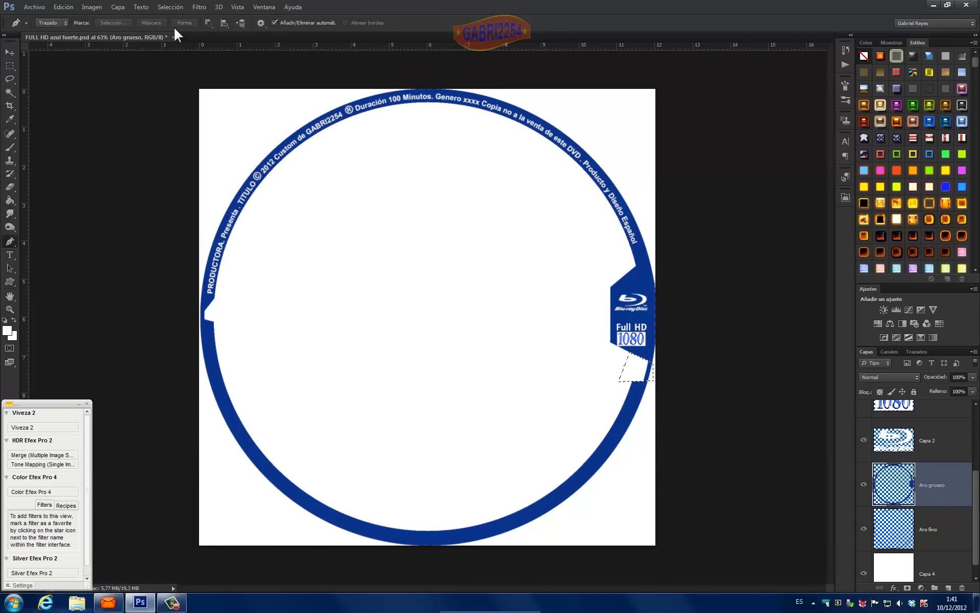
left_click(165, 5)
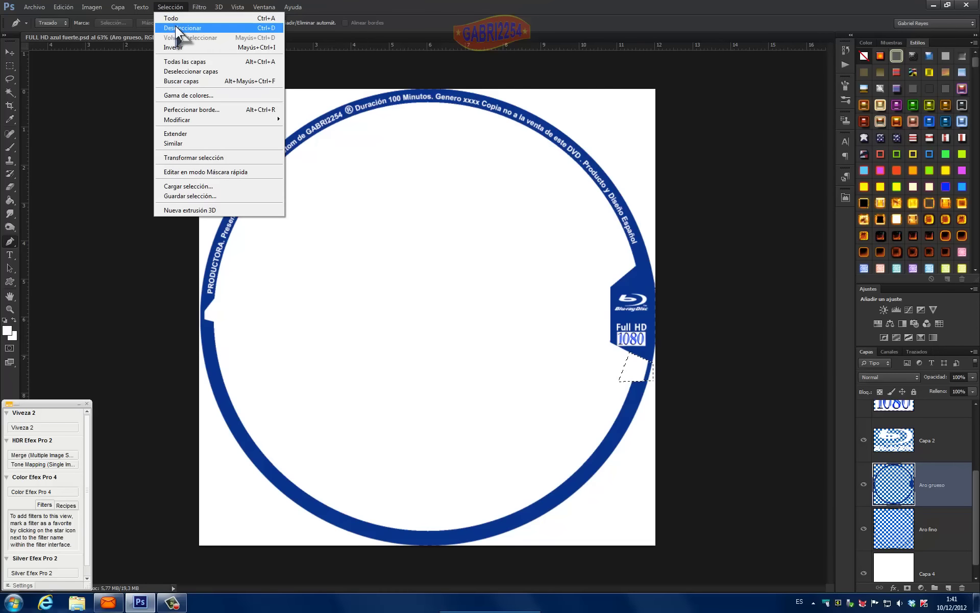
left_click(175, 26)
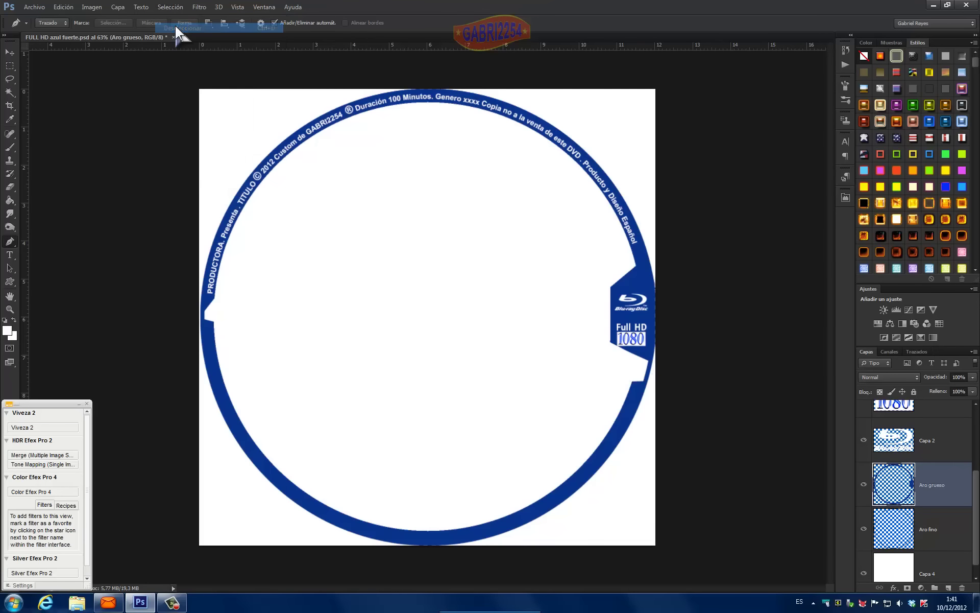
Delete the remaining lower part of the thick ring, from below PRODUCTORA around to the 1080 block, using two rectangular marquee selections, and deselect
left_click(9, 65)
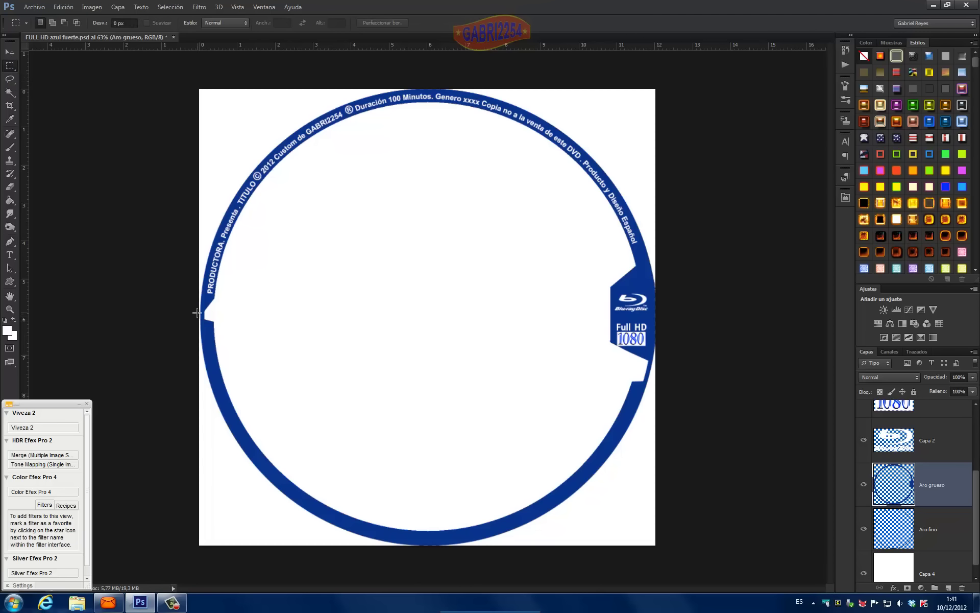
left_click_drag(197, 313, 528, 545)
key("Delete")
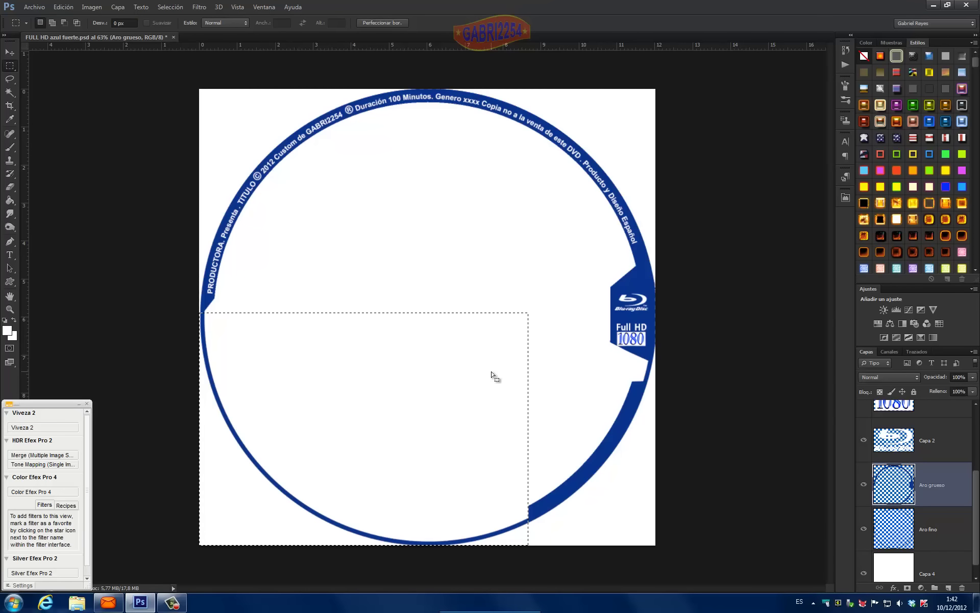
key("ctrl+d")
left_click_drag(512, 373, 654, 529)
key("Delete")
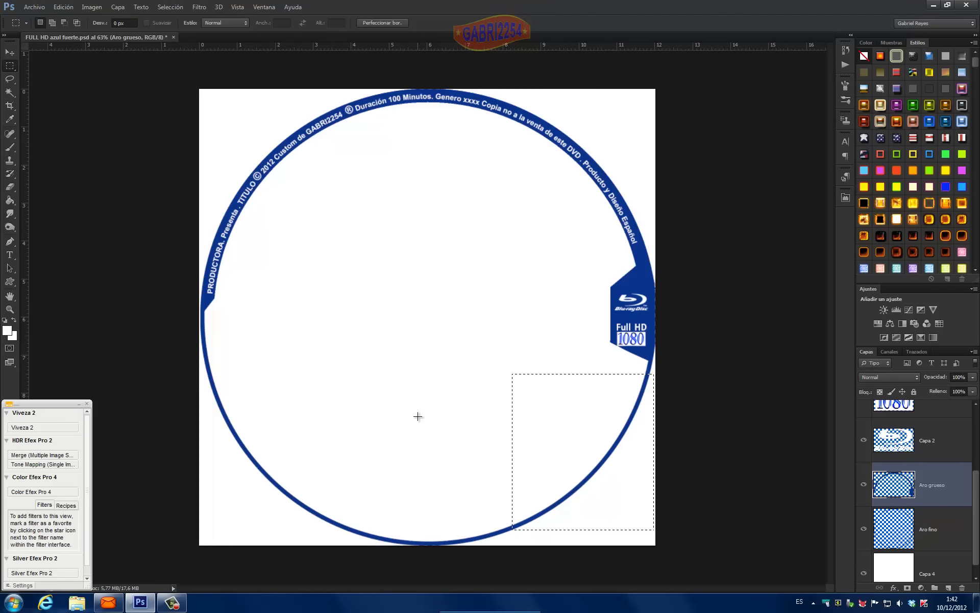
left_click(172, 10)
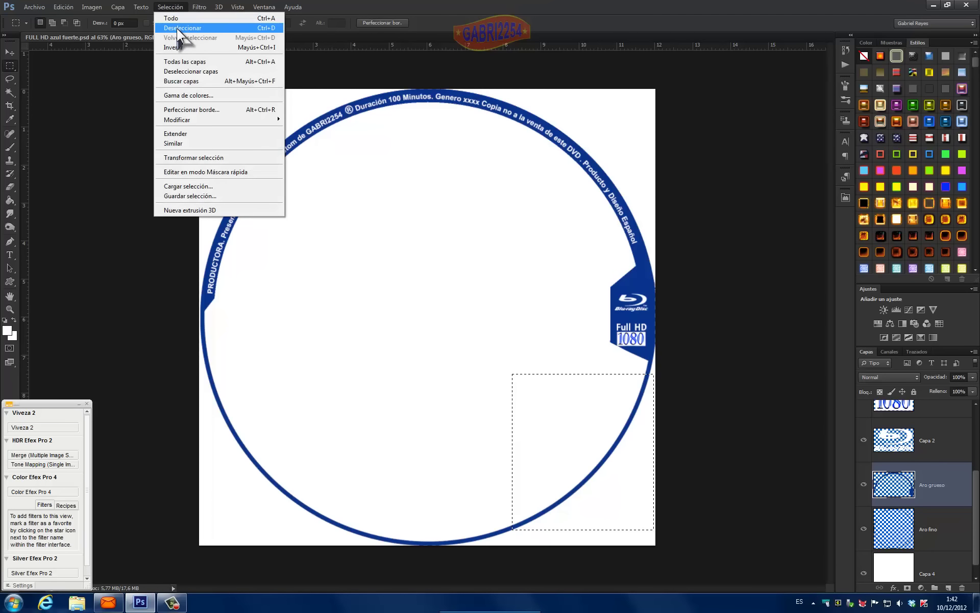
left_click(179, 29)
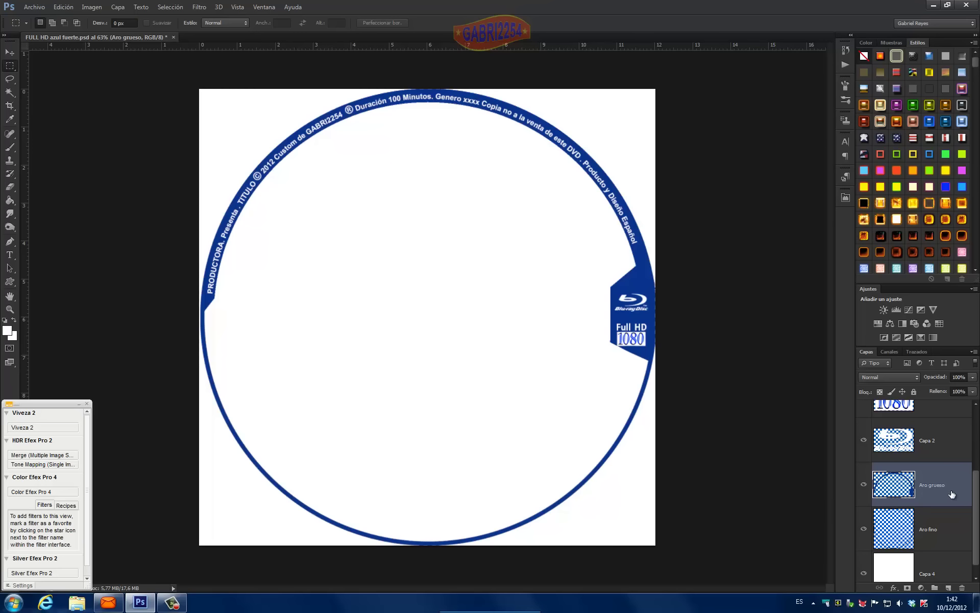
Merge the Aro grueso and Aro fino layers into one layer
left_click_drag(975, 495, 976, 503)
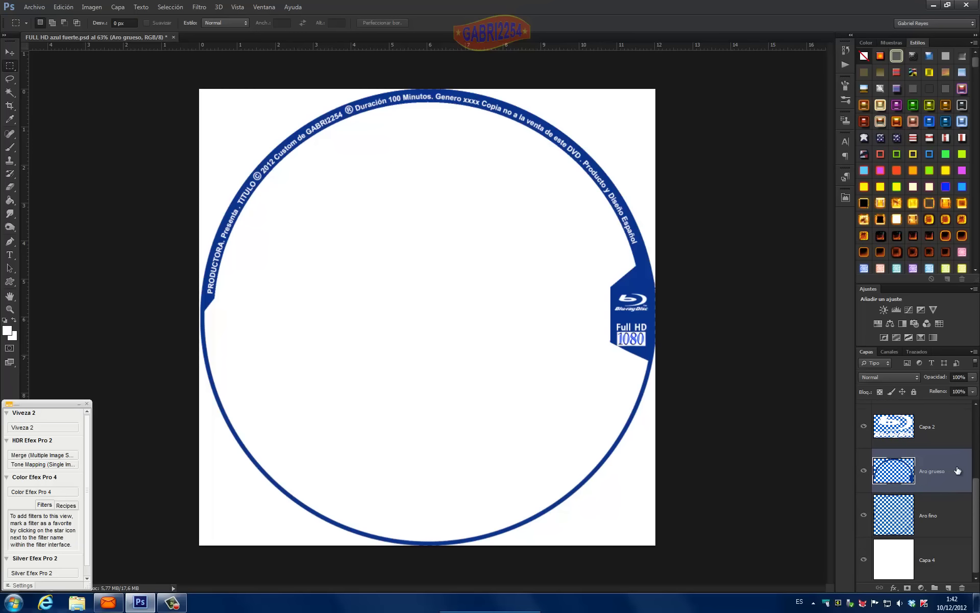
left_click(947, 511, "shift")
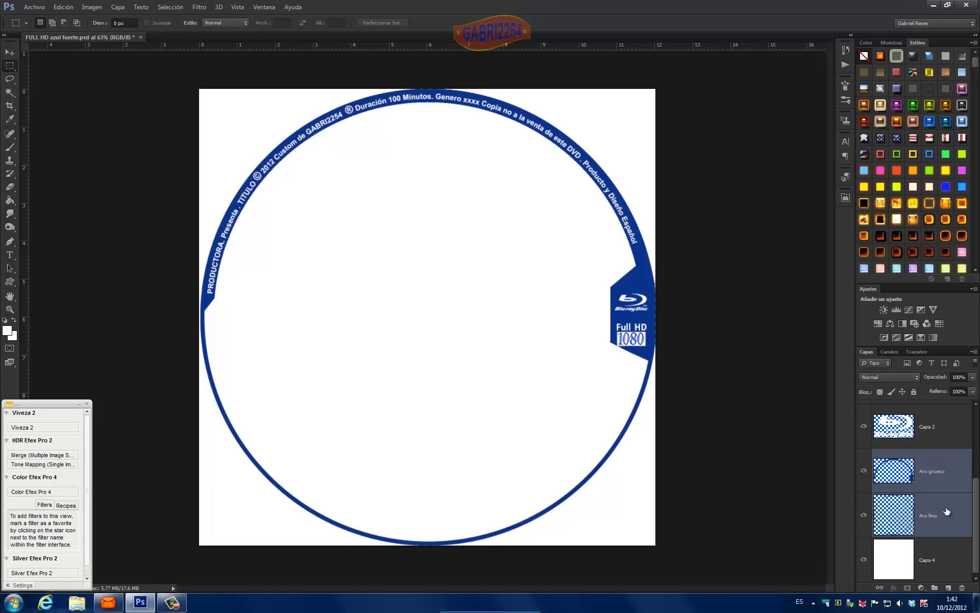
right_click(946, 511)
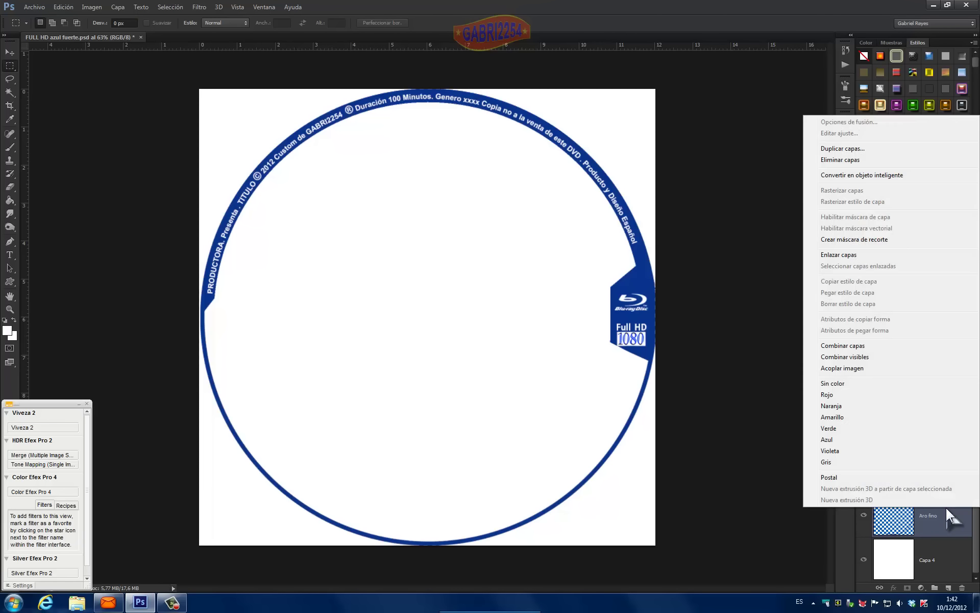
left_click(880, 347)
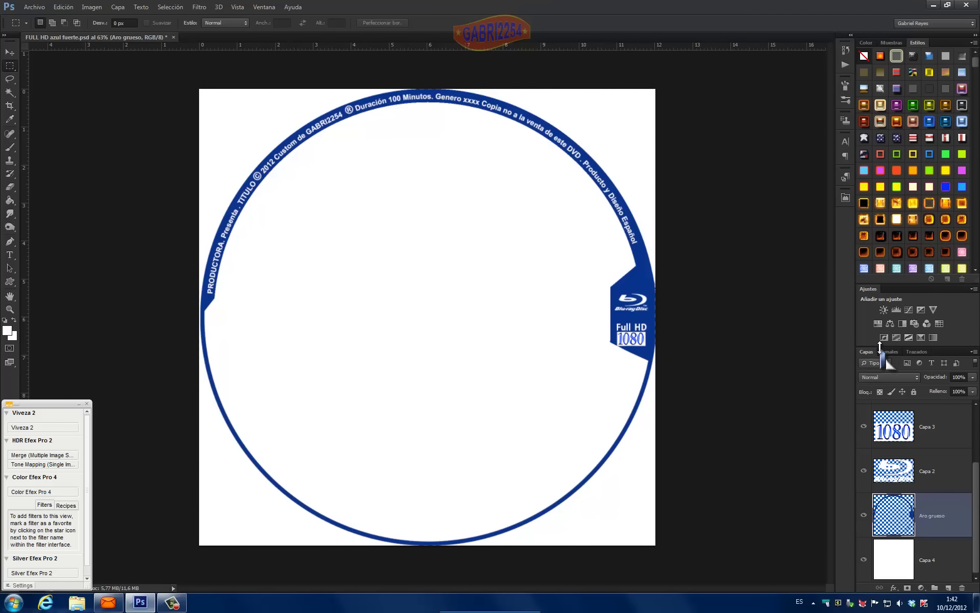
Add a Bevel and Emboss effect to the merged ring layer and slightly increase the bevel size
left_click(893, 590)
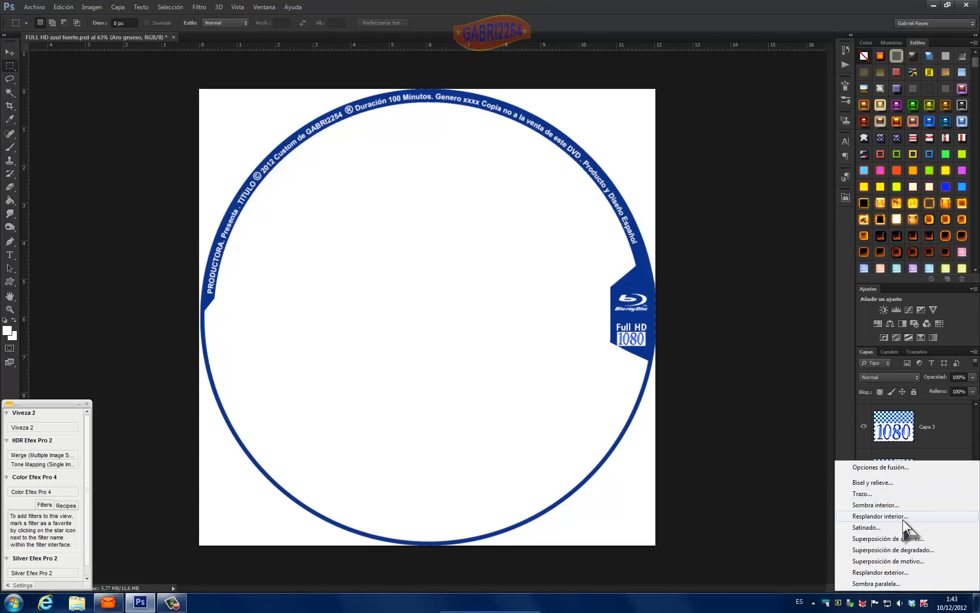
left_click(897, 483)
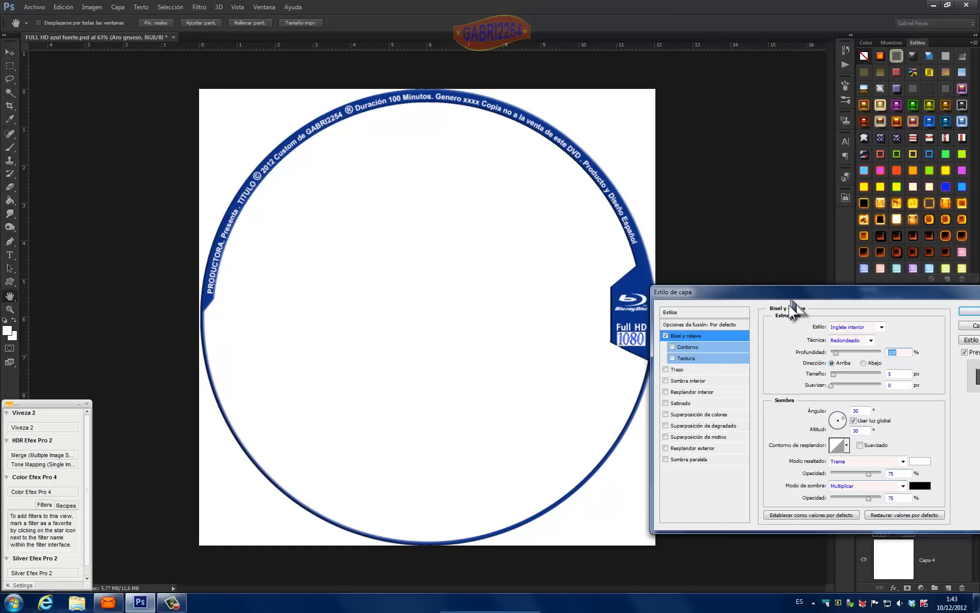
left_click_drag(772, 297, 376, 197)
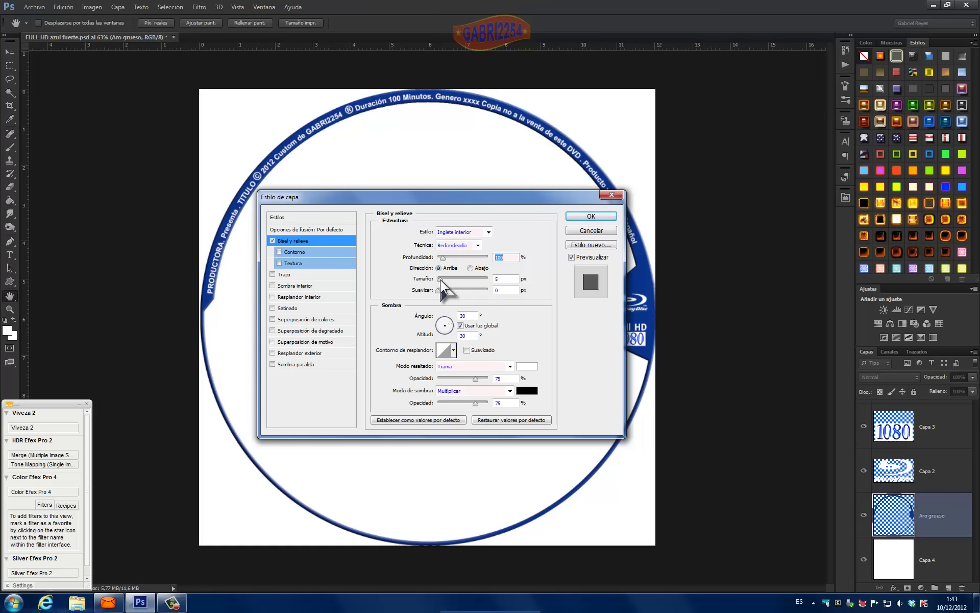
mouse_move(440, 279)
left_mouse_down()
mouse_move(464, 283)
mouse_move(434, 282)
mouse_move(443, 286)
left_mouse_up()
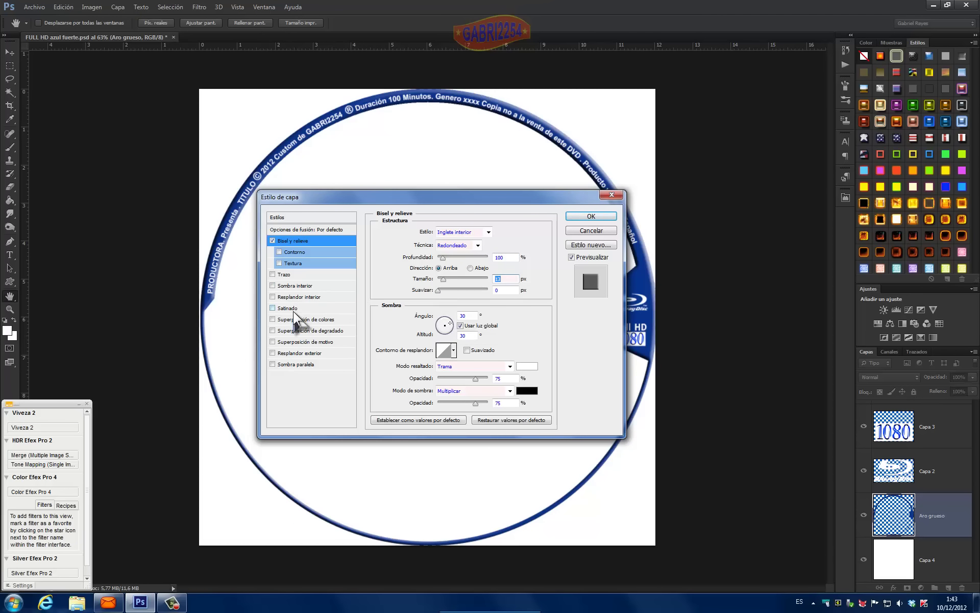
Add a Satin effect to the ring layer with its default settings and apply the layer style
left_click(306, 308)
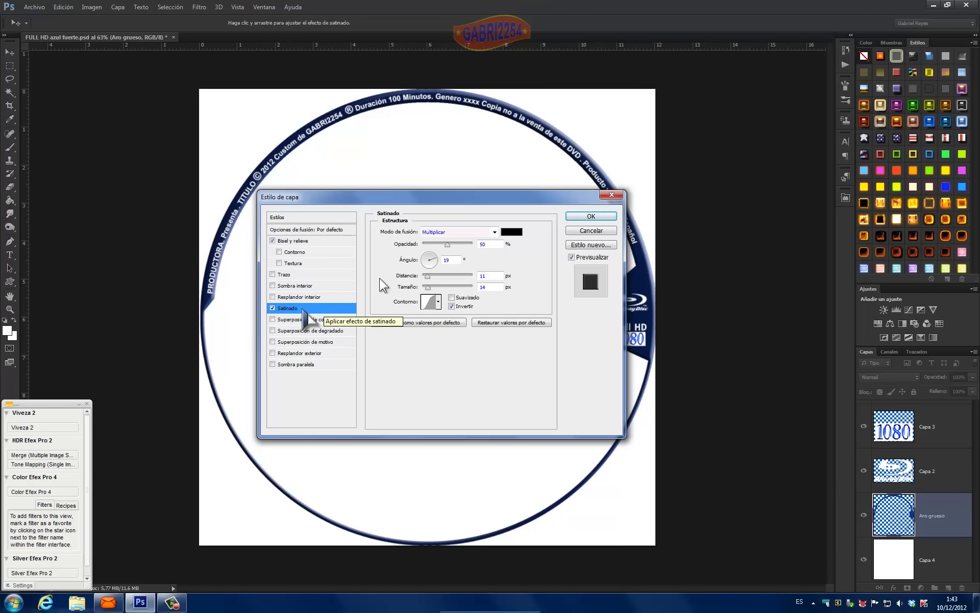
left_click_drag(419, 198, 367, 250)
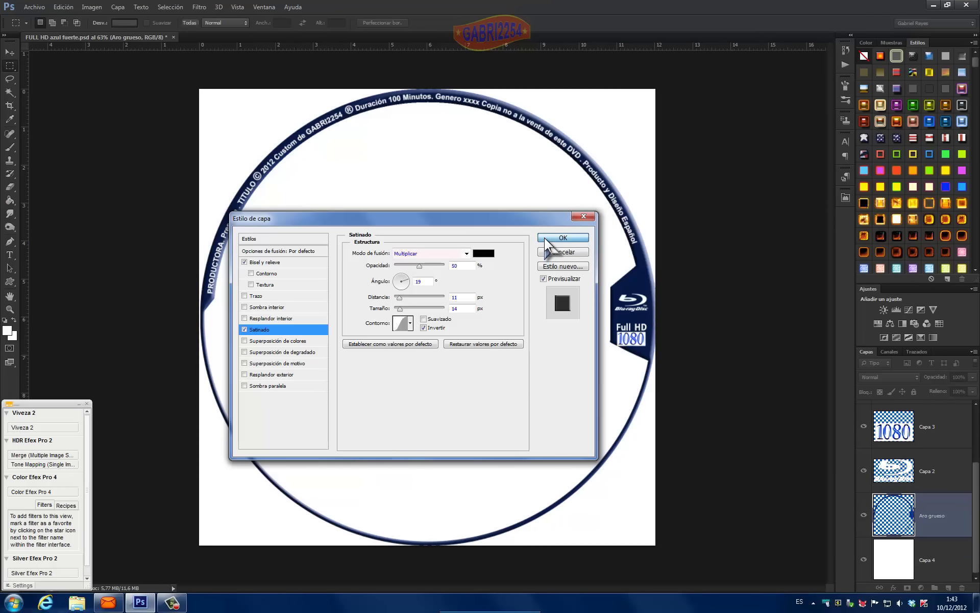
left_click(562, 237)
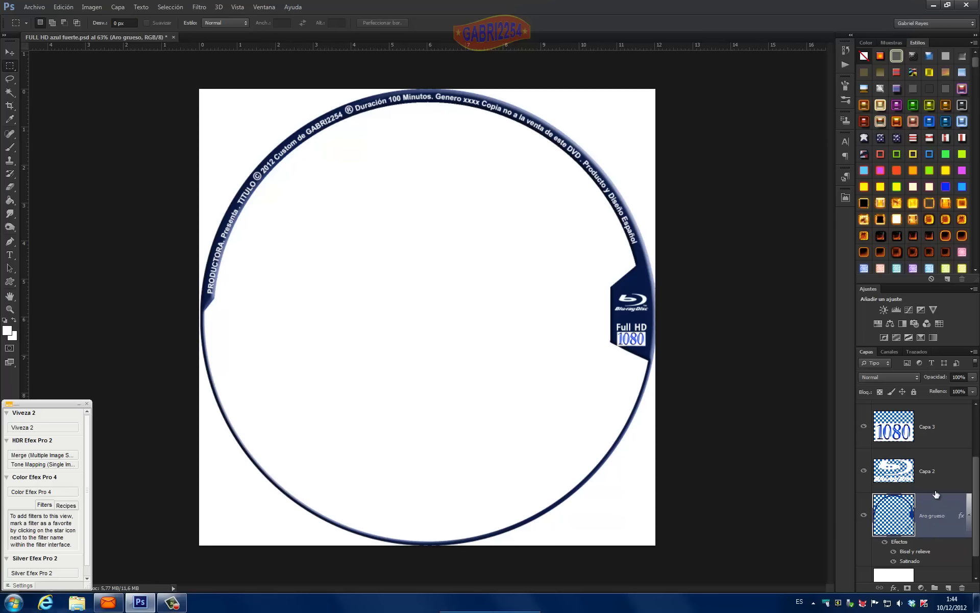
left_click(952, 475)
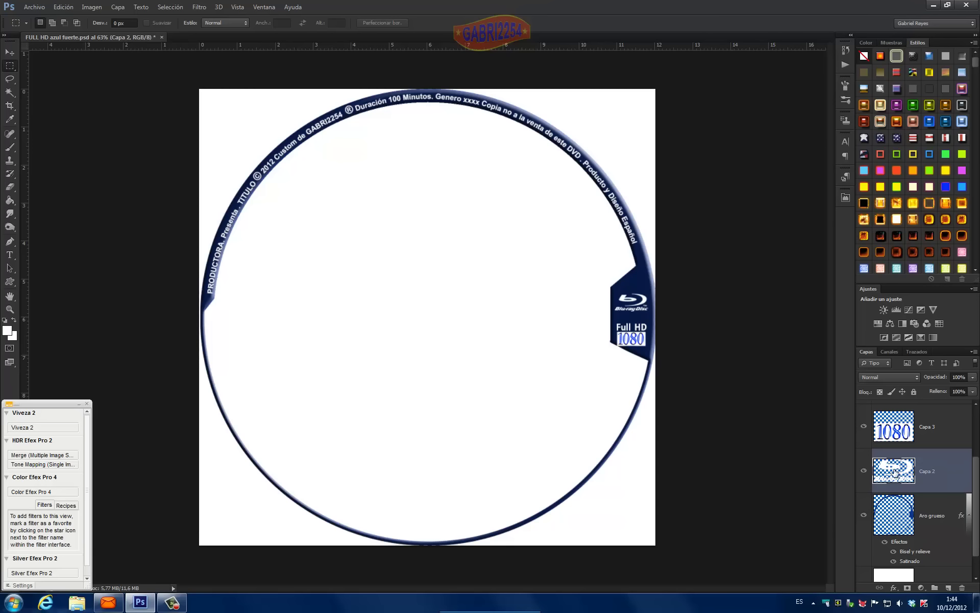
left_click(946, 431)
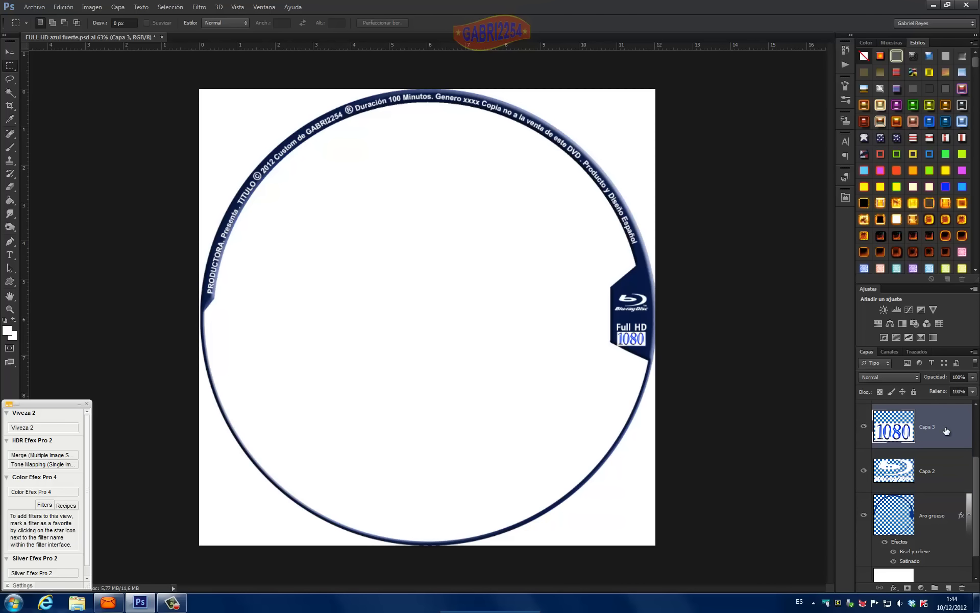
left_click_drag(976, 485, 977, 438)
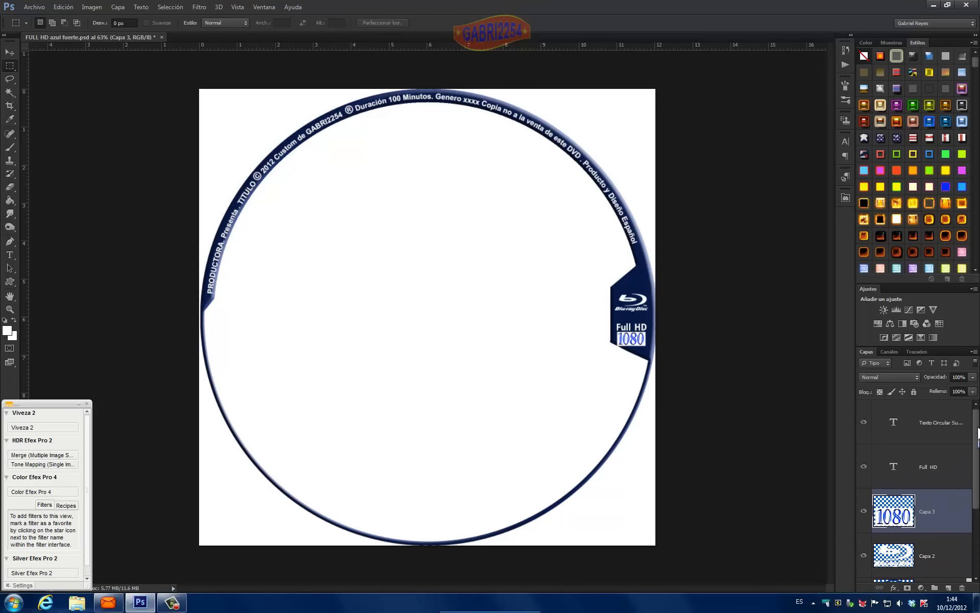
left_click(947, 465)
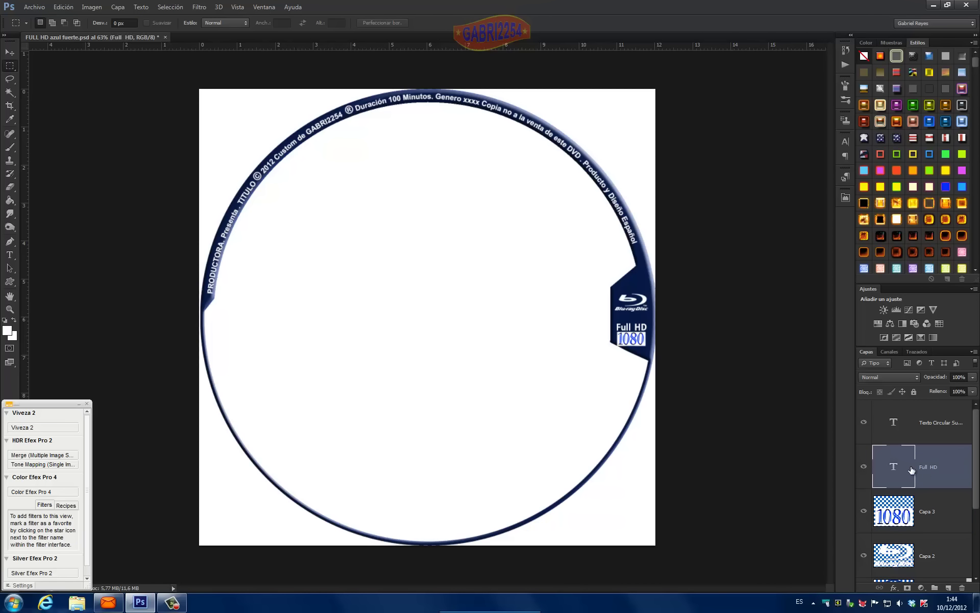
left_click(925, 420)
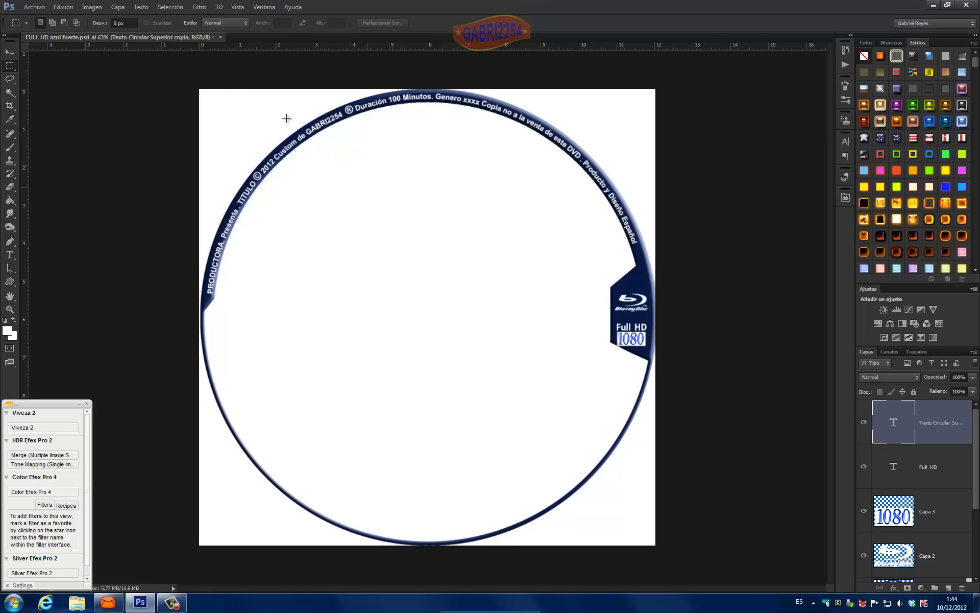
Close the FULL HD azul fuerte.psd template without saving the changes
left_click(220, 37)
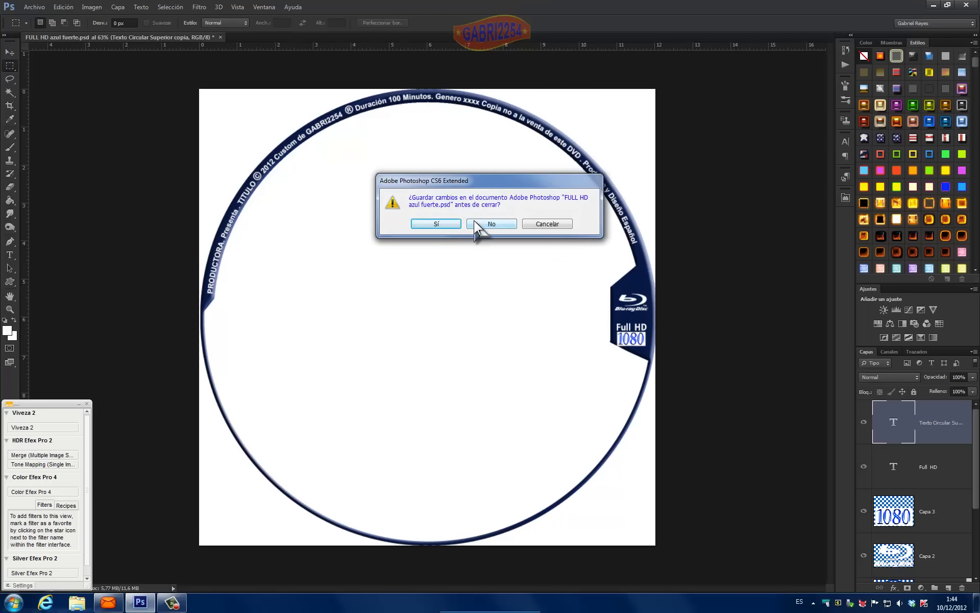
left_click(474, 224)
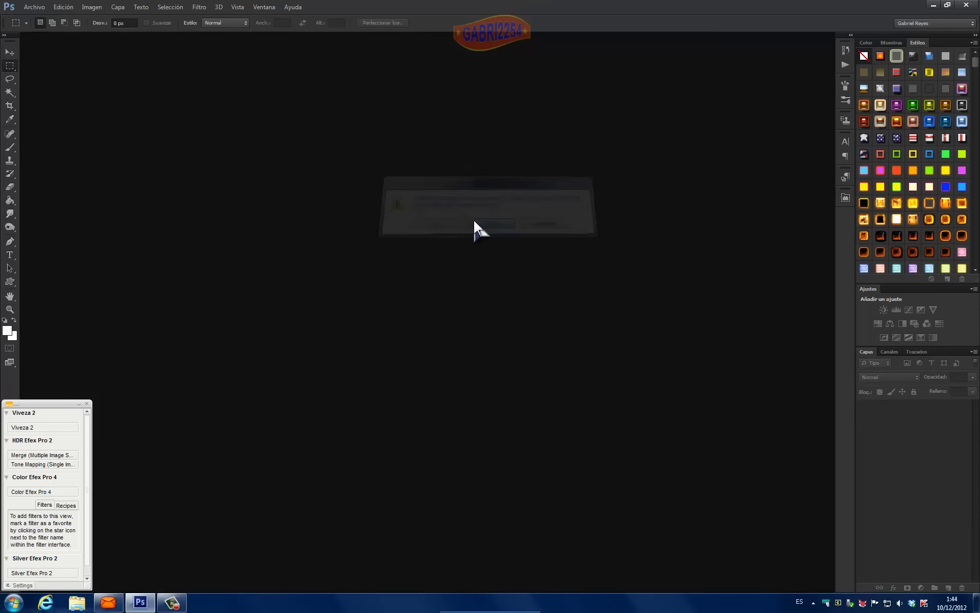
Create a new 1920 by 1920 pixel, 300 ppi RGB document with a white background and convert the background into the layer Capa 0
left_click(31, 7)
left_click(39, 20)
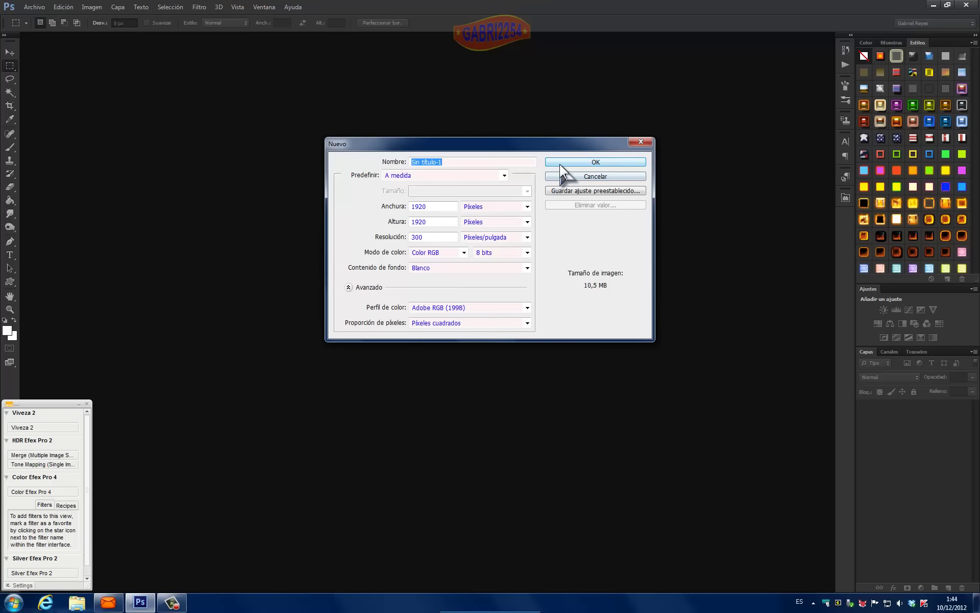
left_click(561, 162)
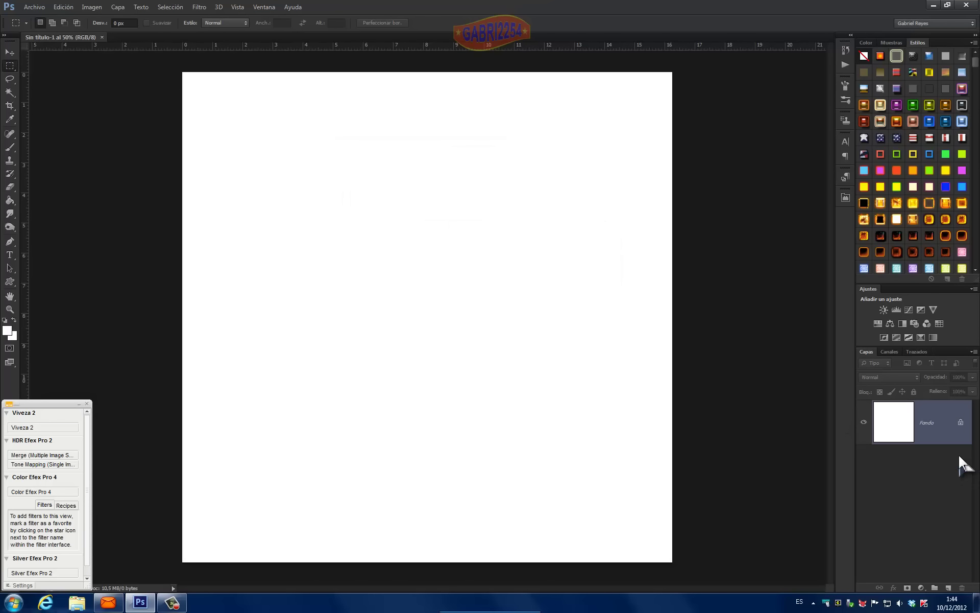
double_click(960, 423)
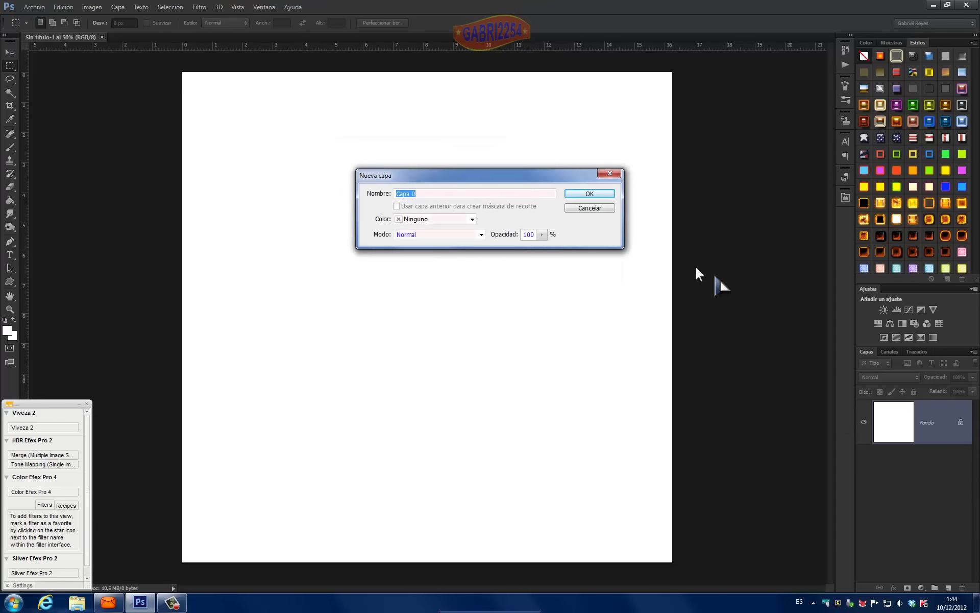
left_click(583, 193)
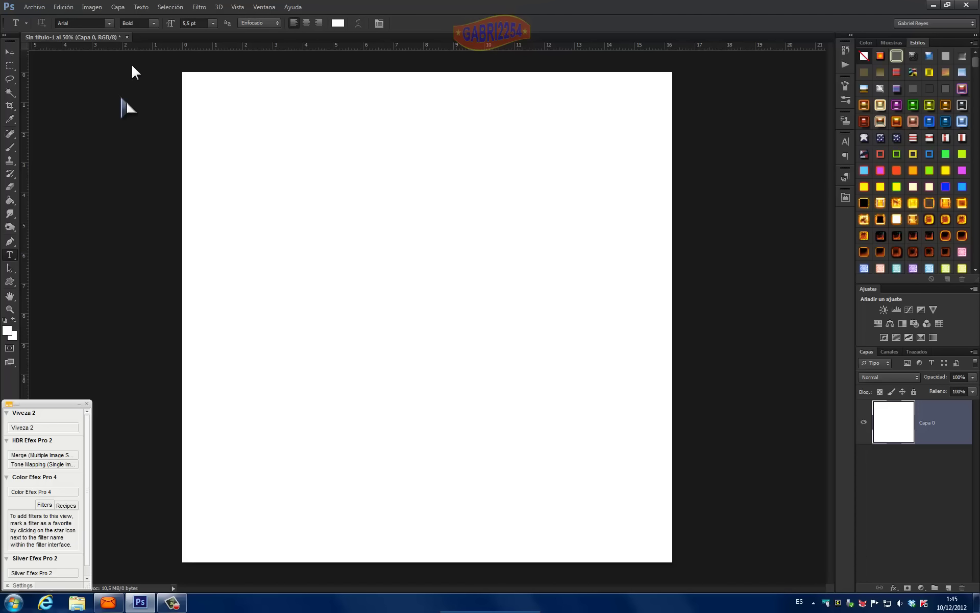
Set the type style to Arial Black at 48 pt
left_click(153, 22)
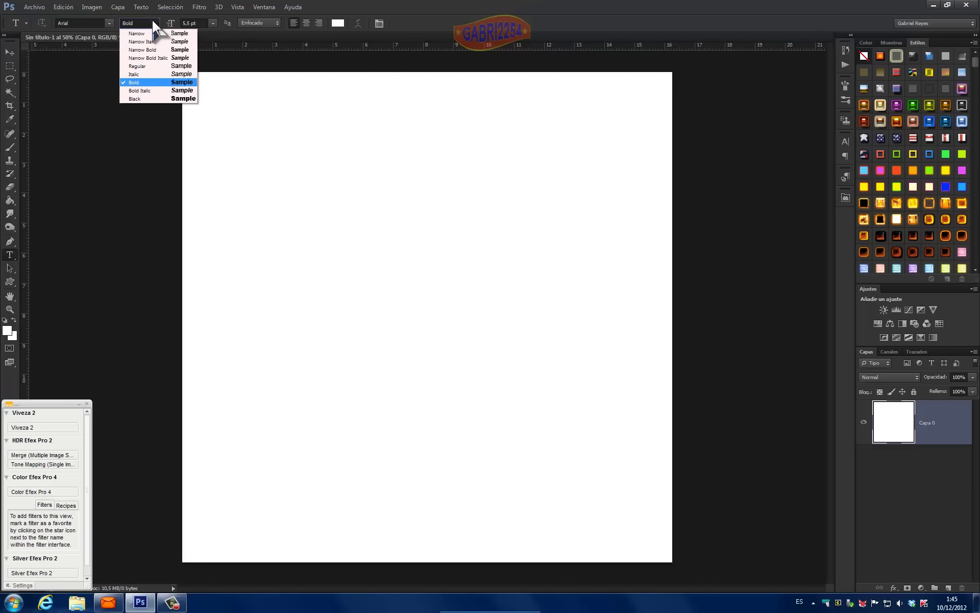
left_click(150, 97)
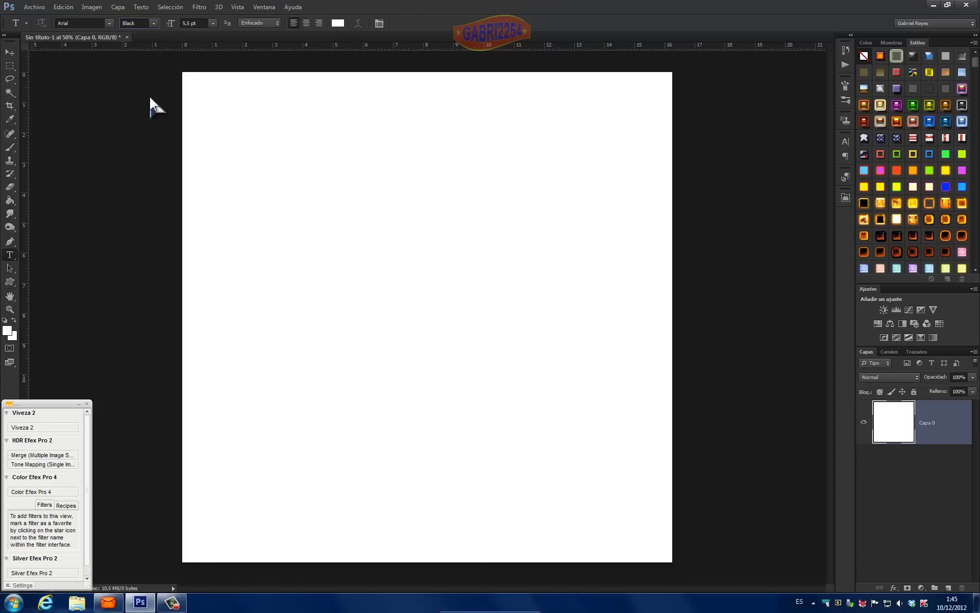
left_click(213, 23)
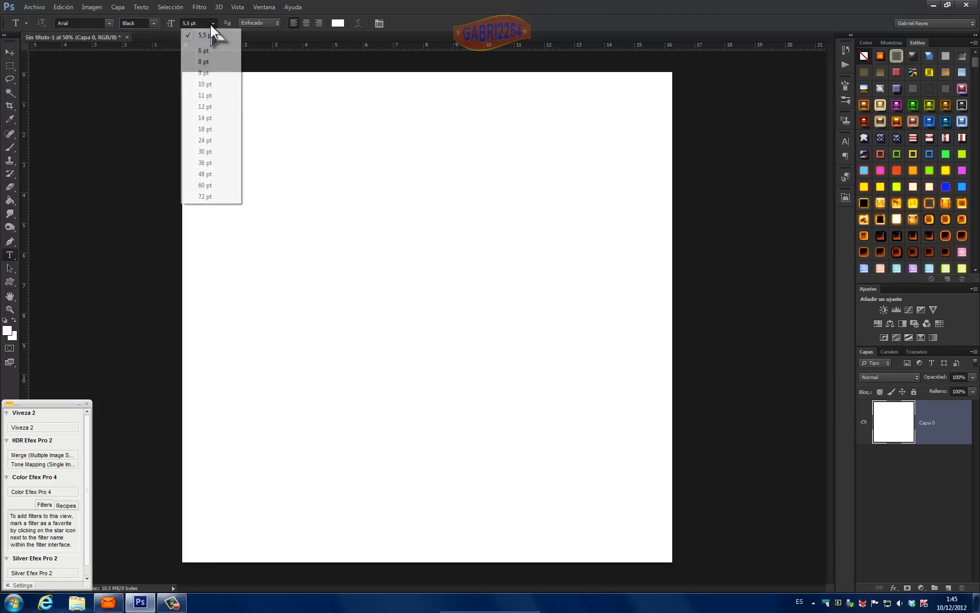
left_click(209, 173)
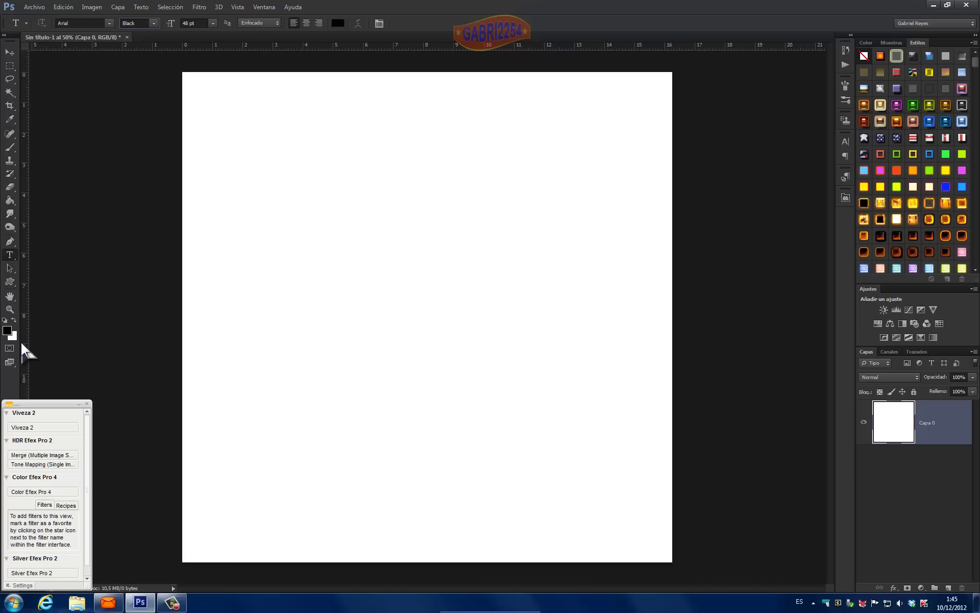
Fill the layer Capa 0 with black and set the text colour to white
left_click(9, 200)
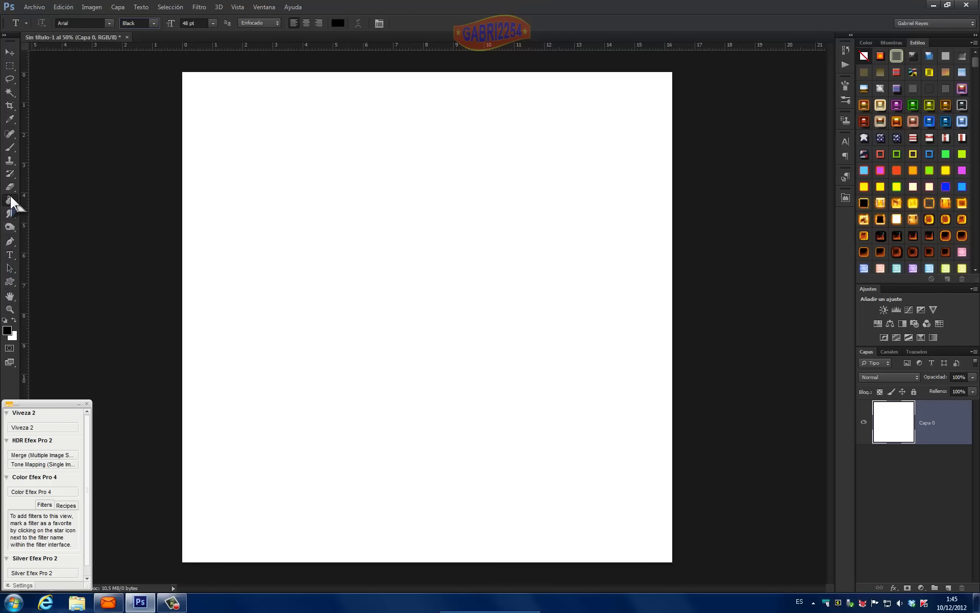
left_click(415, 266)
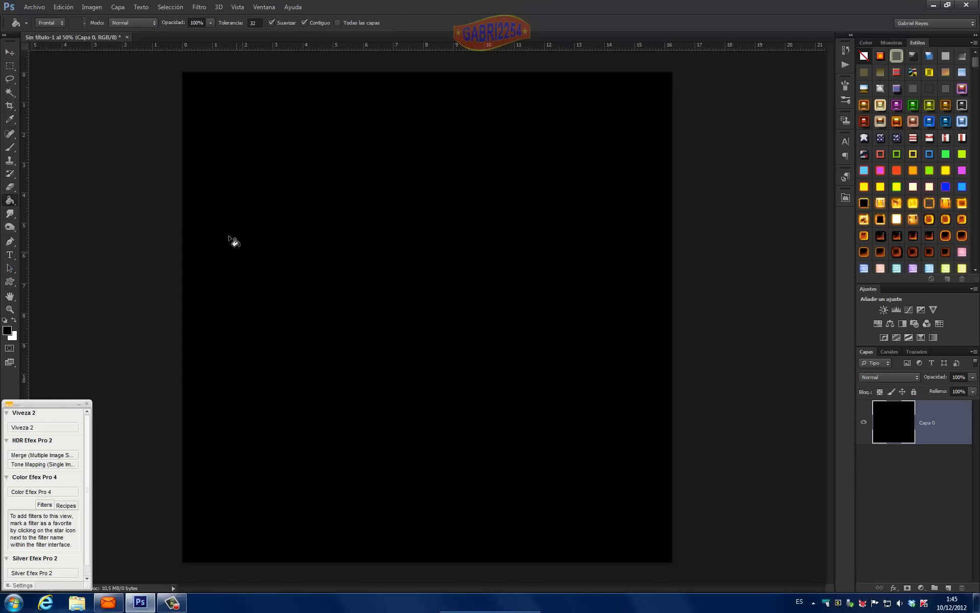
left_click(6, 258)
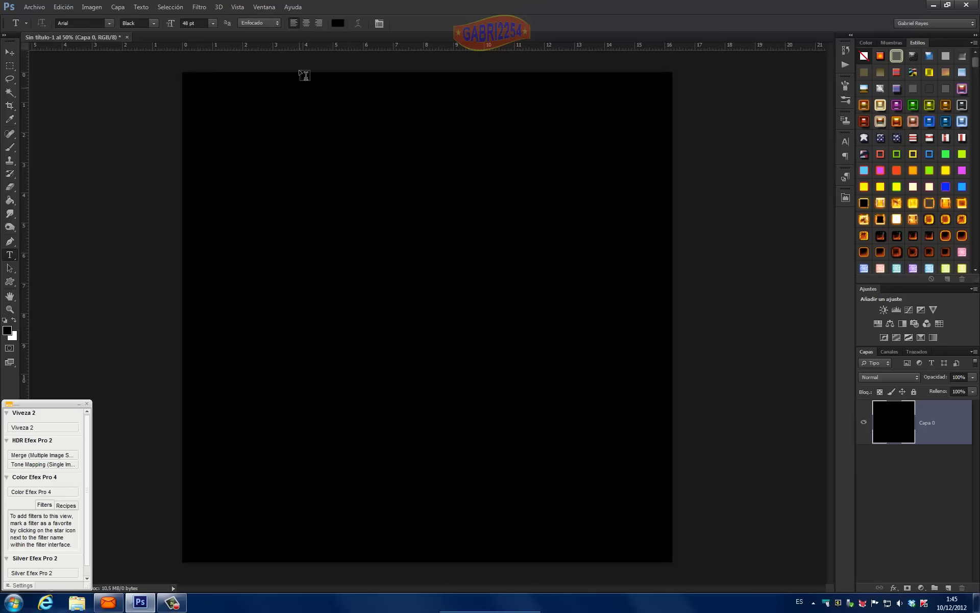
left_click(338, 25)
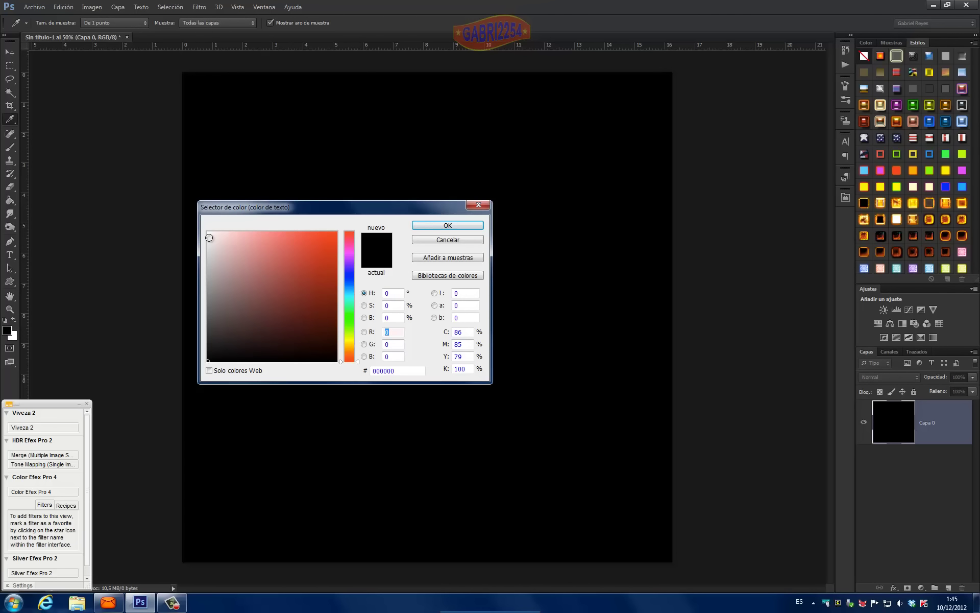
left_click(208, 232)
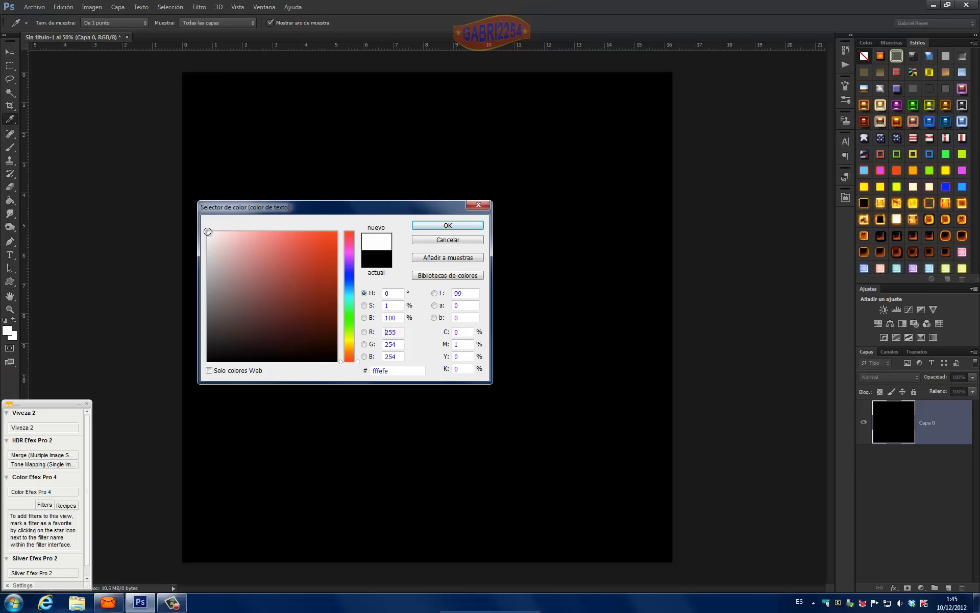
left_click(400, 263)
left_click(426, 225)
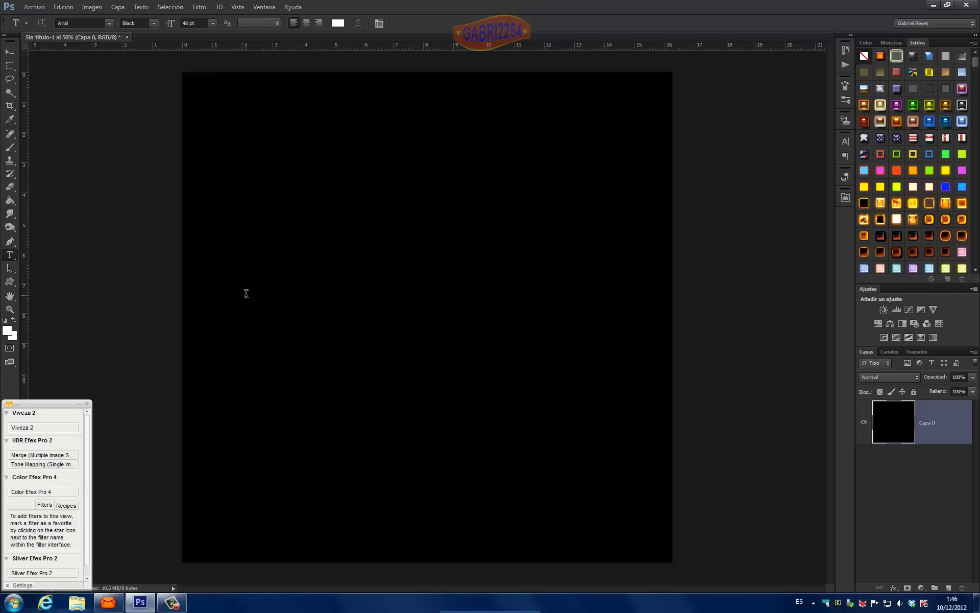
Add the title text SIN TREGUA across the black canvas, with a double space between the words
left_click(202, 251)
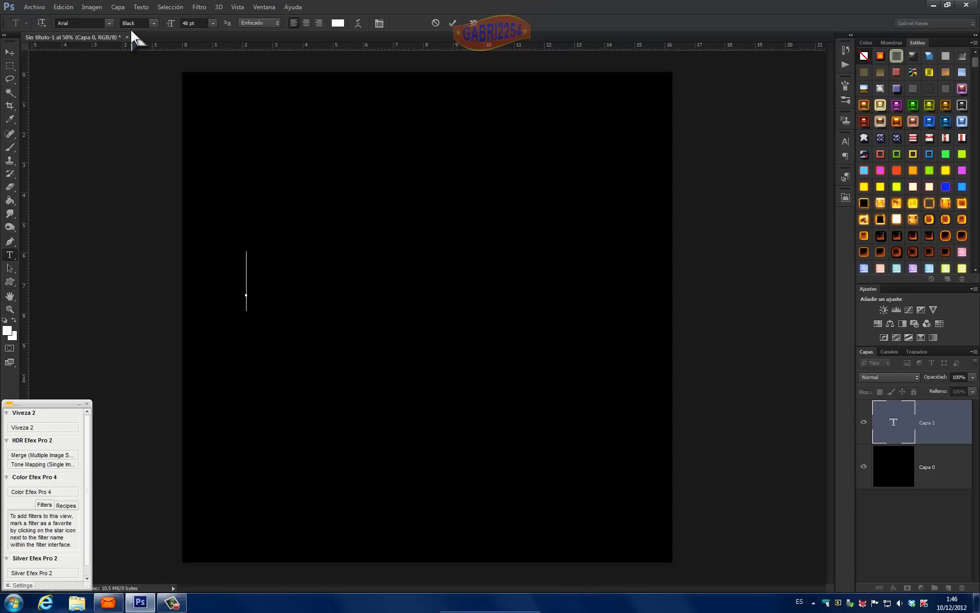
type("SIN")
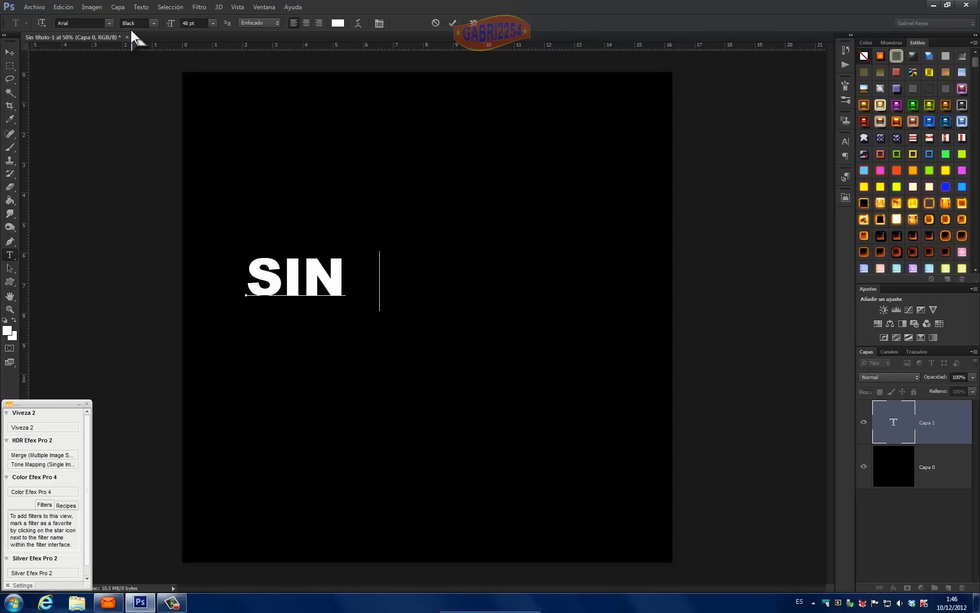
key("BackSpace")
key("BackSpace")
key("BackSpace")
key("BackSpace")
type("TRE")
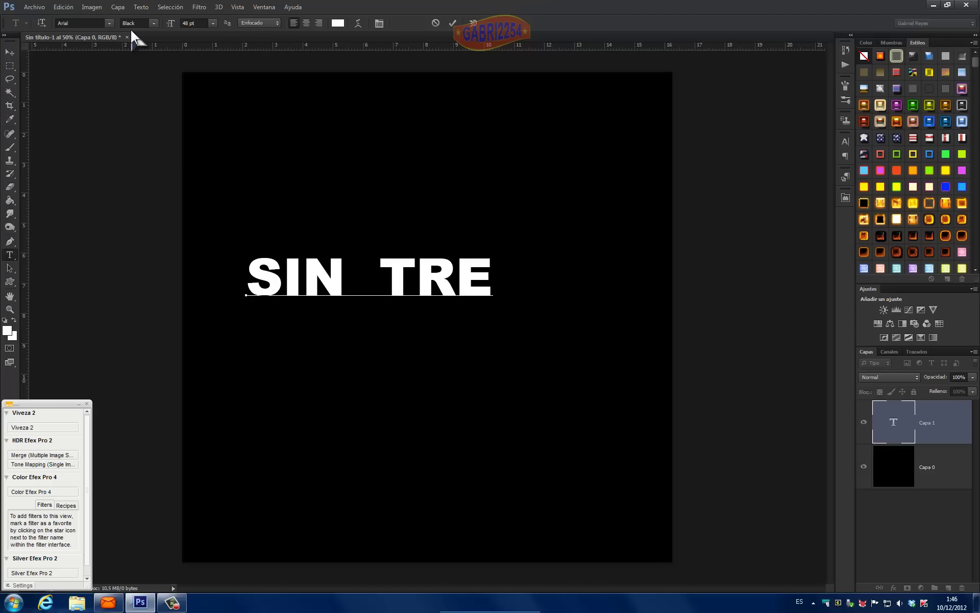
type("GUA")
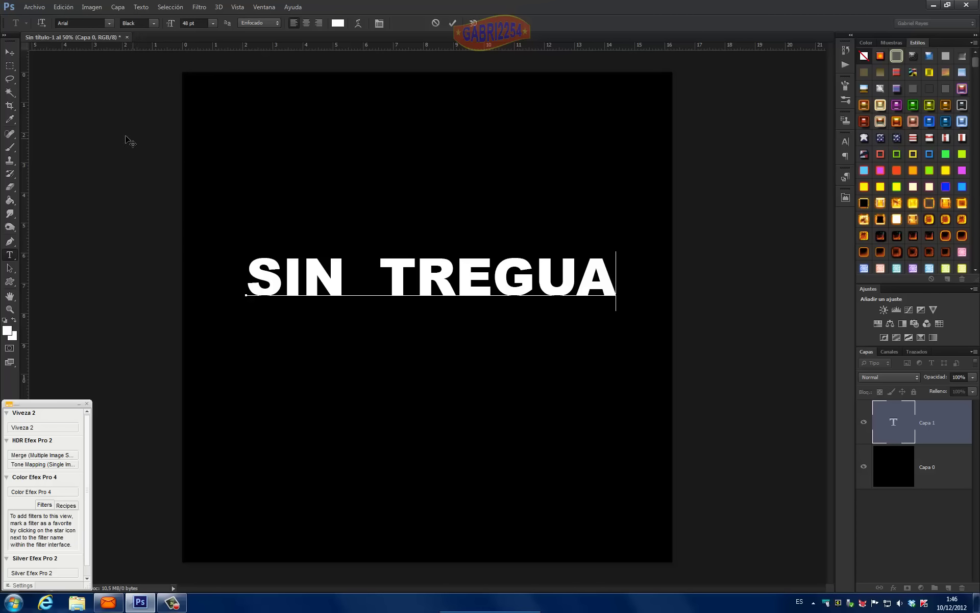
Crop the canvas to a horizontal strip closely surrounding the SIN TREGUA title and fit it to the window
left_click(7, 108)
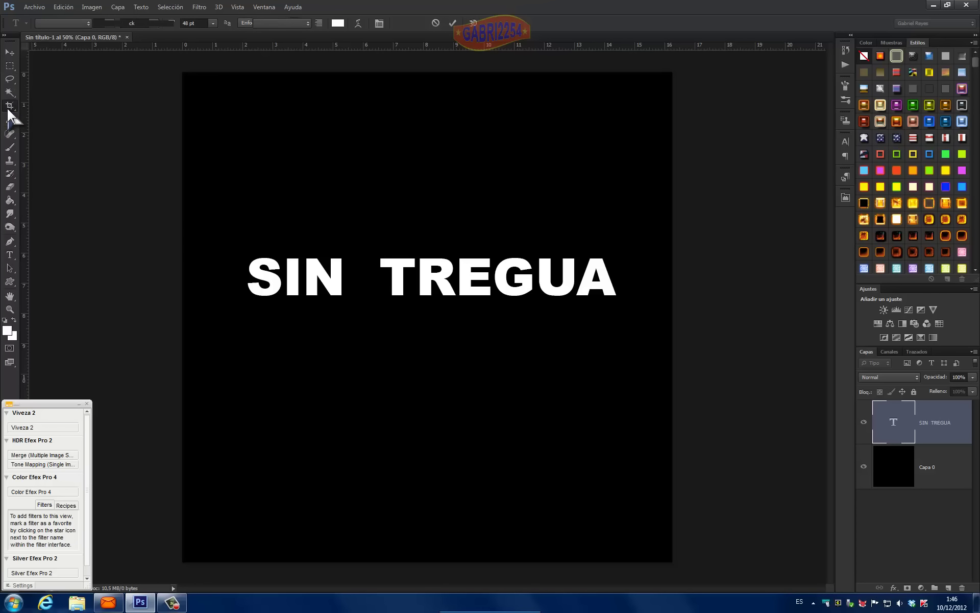
left_click_drag(209, 228, 656, 325)
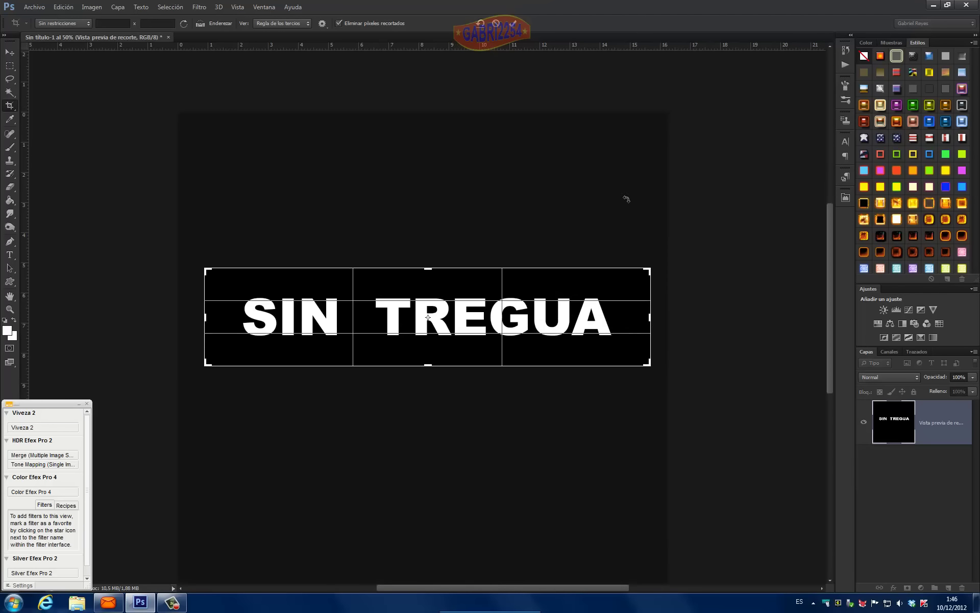
left_click(515, 24)
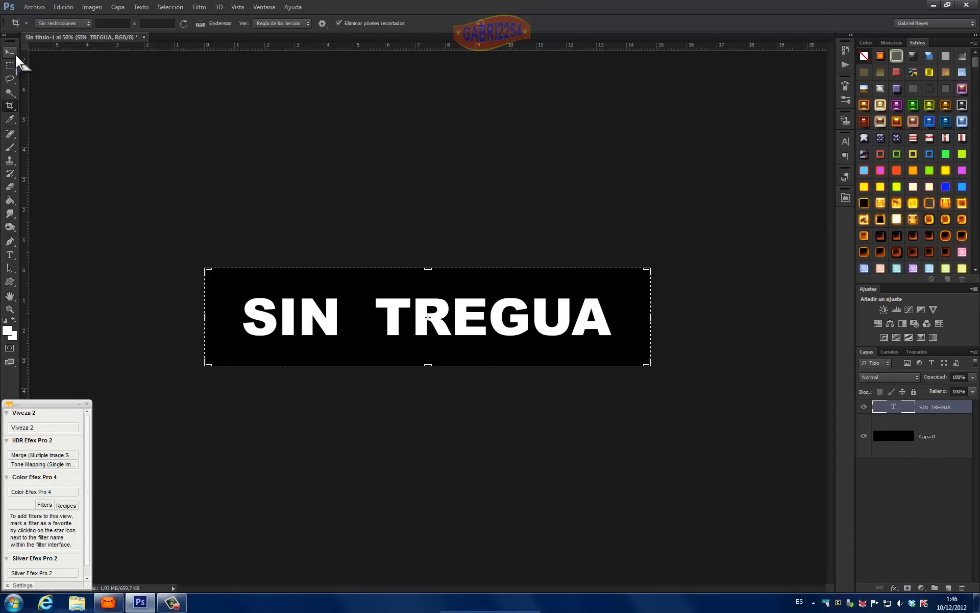
left_click(14, 54)
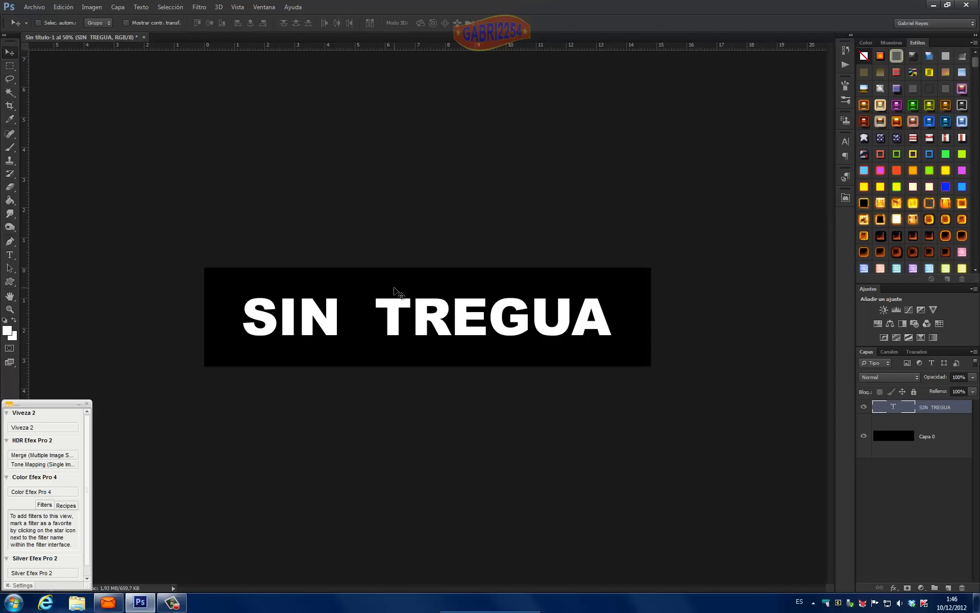
key("ctrl+0")
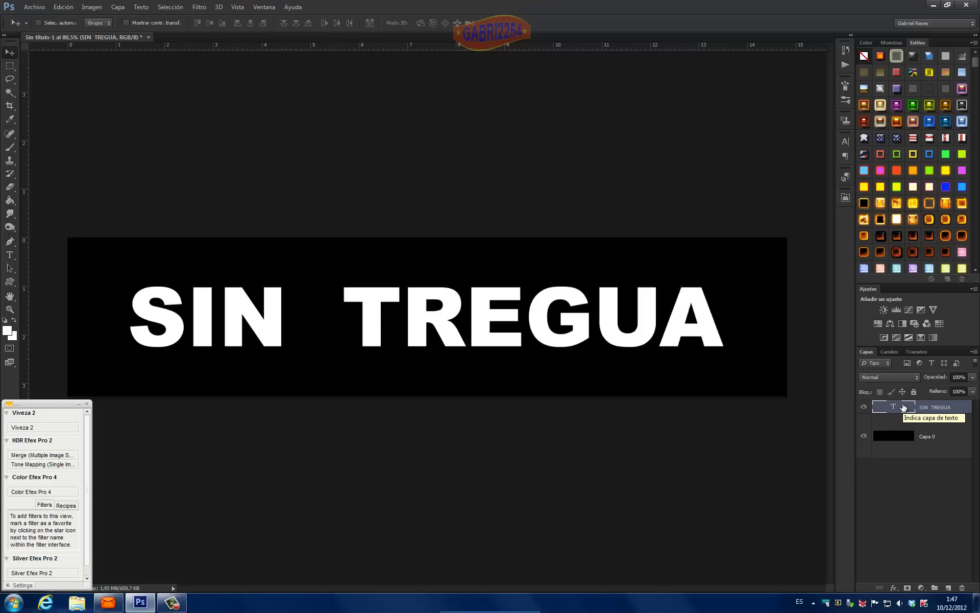
Load the outline of the SIN TREGUA text layer as a selection and set the foreground colour to red bc0b0b
left_click_drag(903, 407, 904, 409)
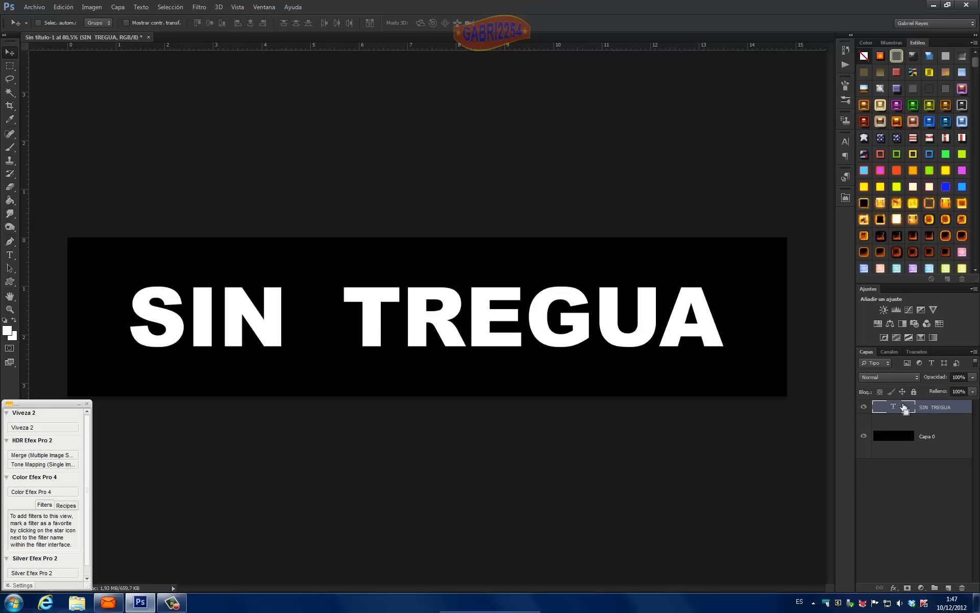
left_click(905, 408, "ctrl")
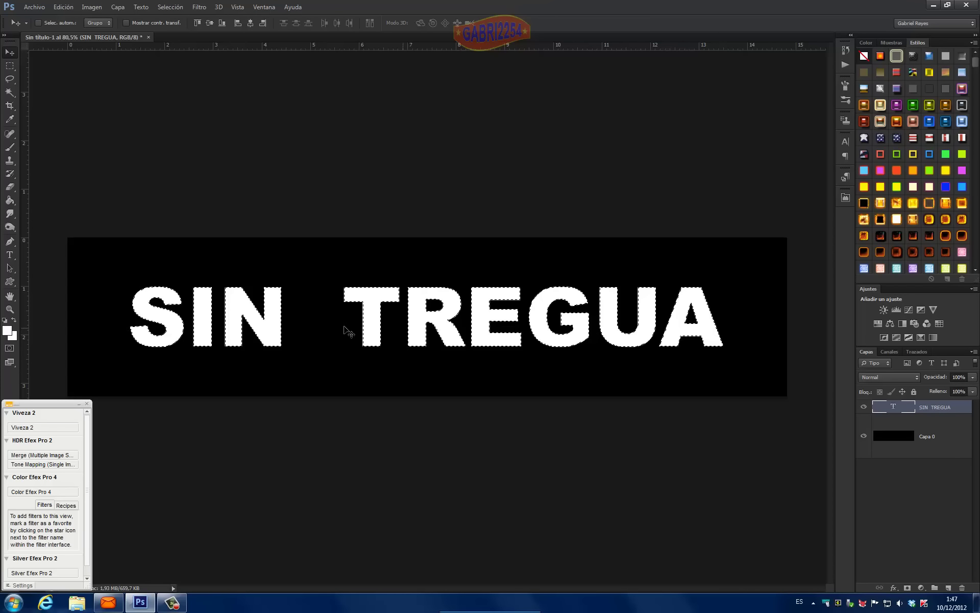
left_click(7, 332)
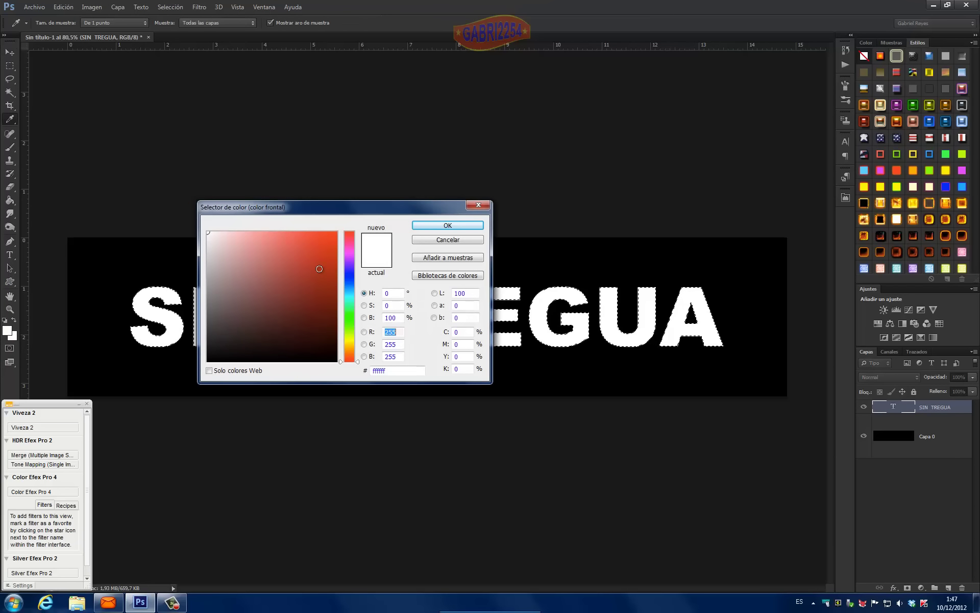
left_click(329, 266)
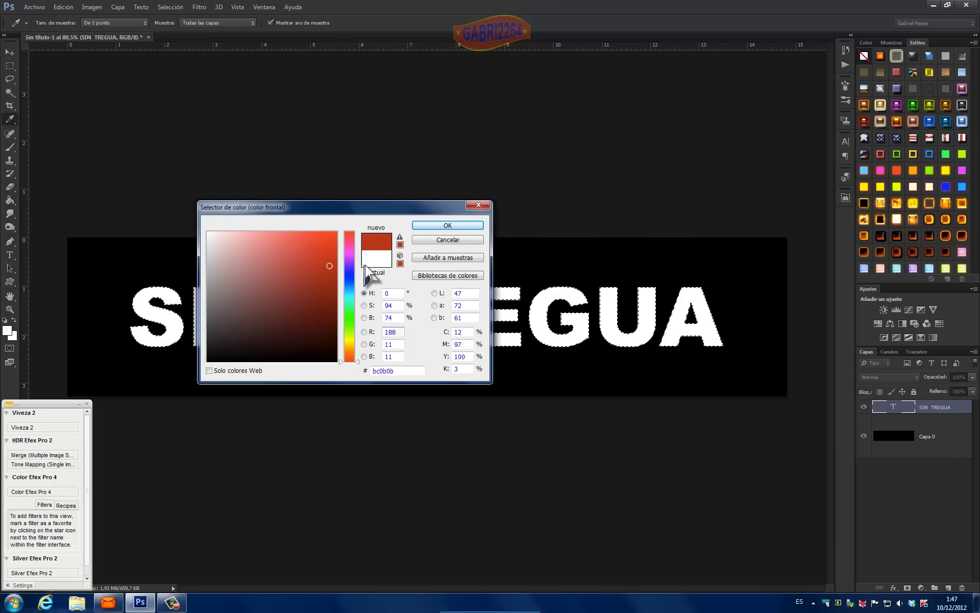
left_click(430, 226)
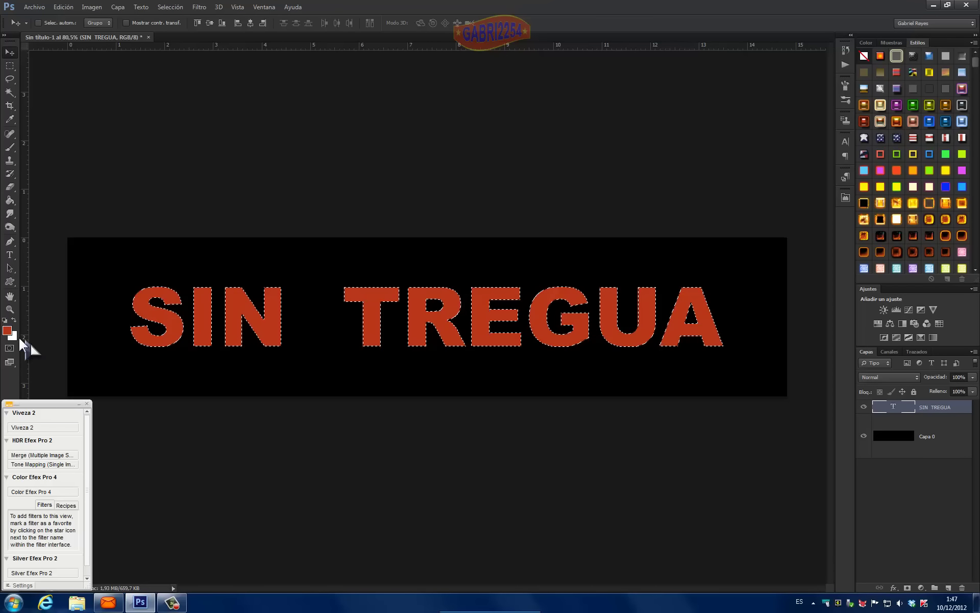
Undo the text recolouring and choose the 66 px spatter brush tip for the Brush tool
left_click(65, 8)
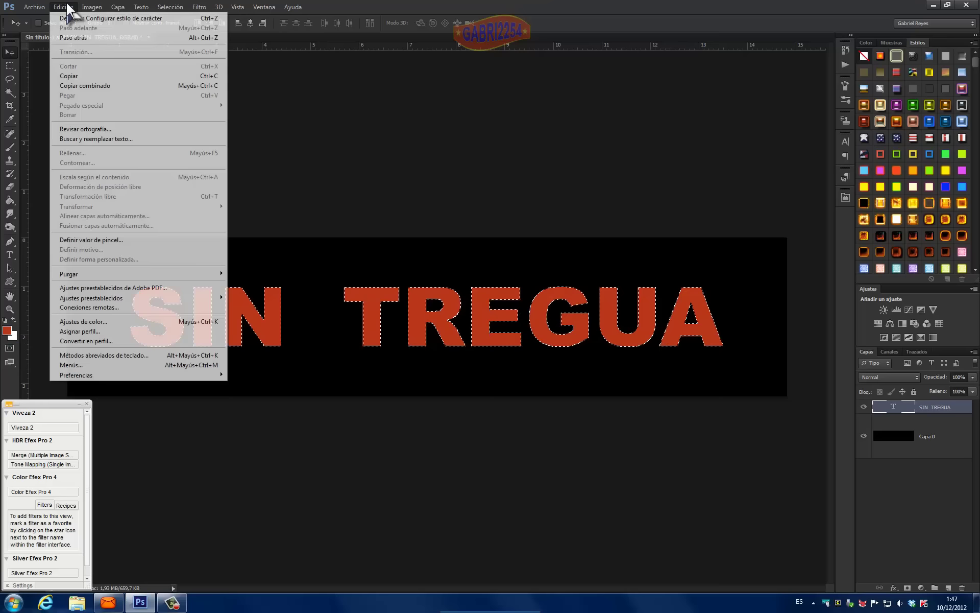
left_click(74, 38)
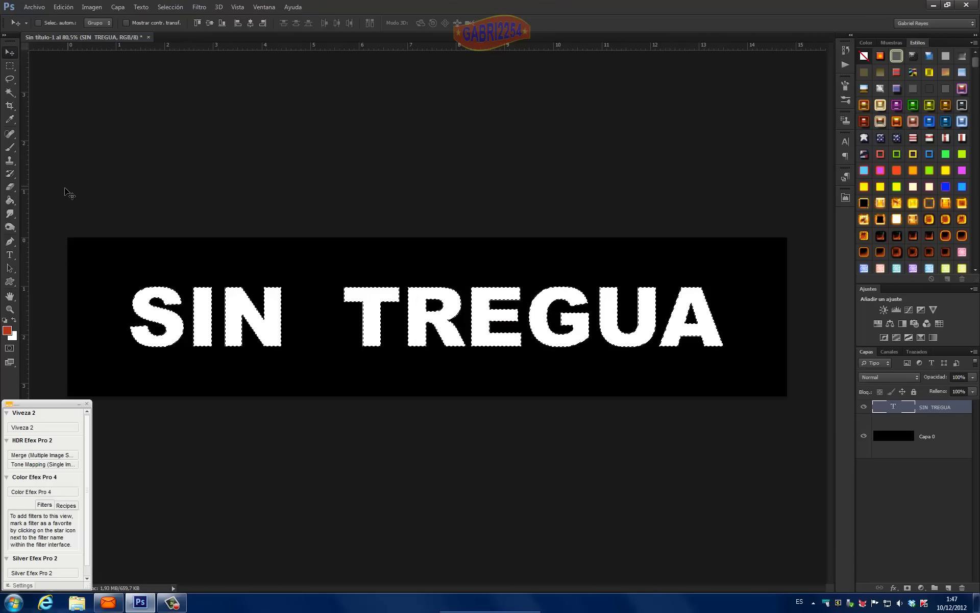
left_click(10, 147)
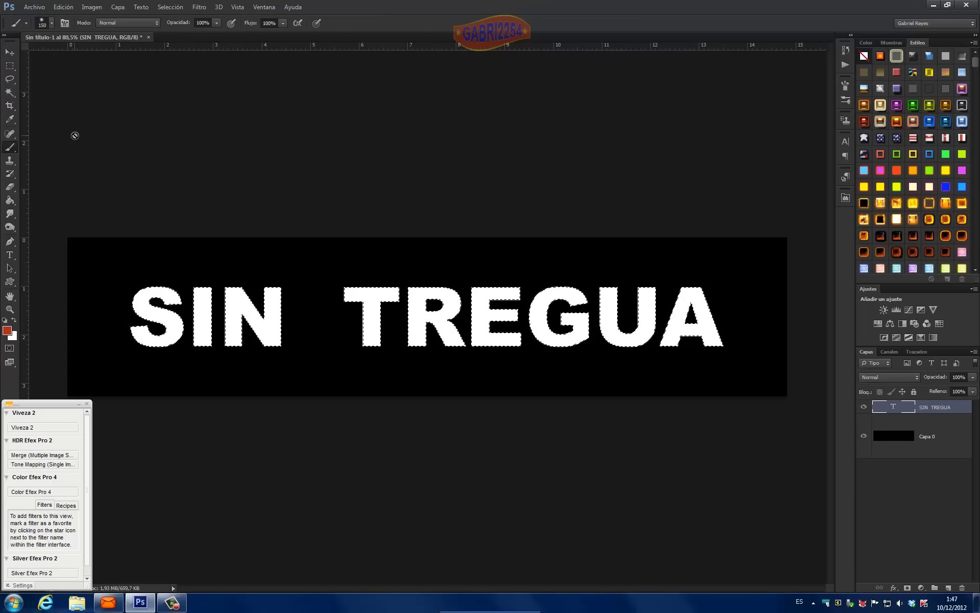
left_click(52, 22)
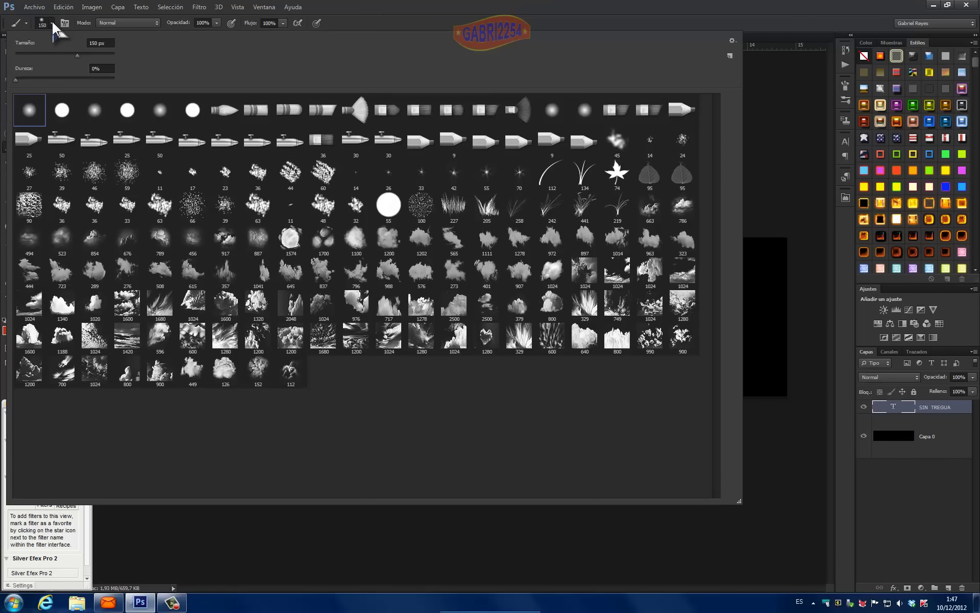
left_click(190, 210)
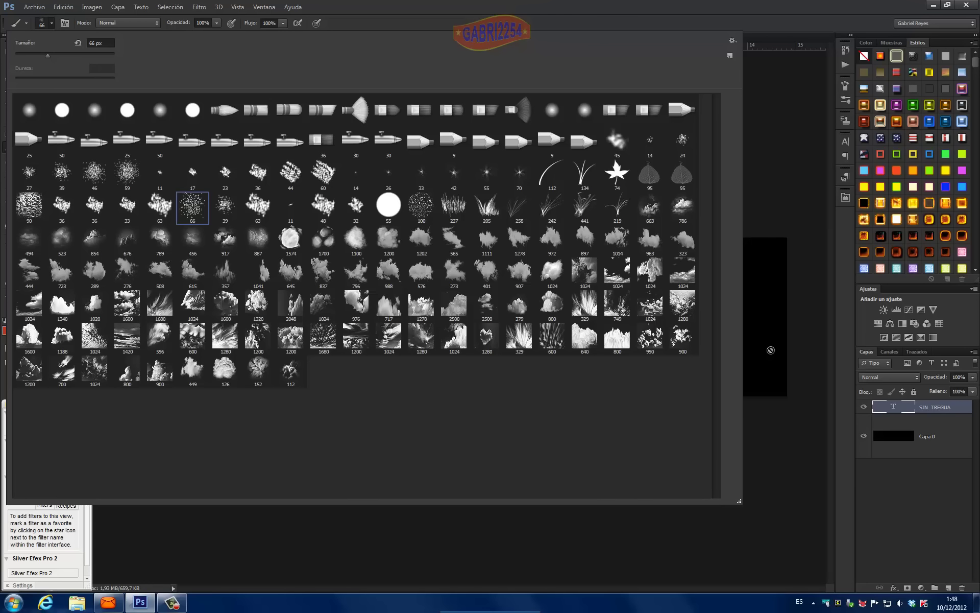
left_click(660, 21)
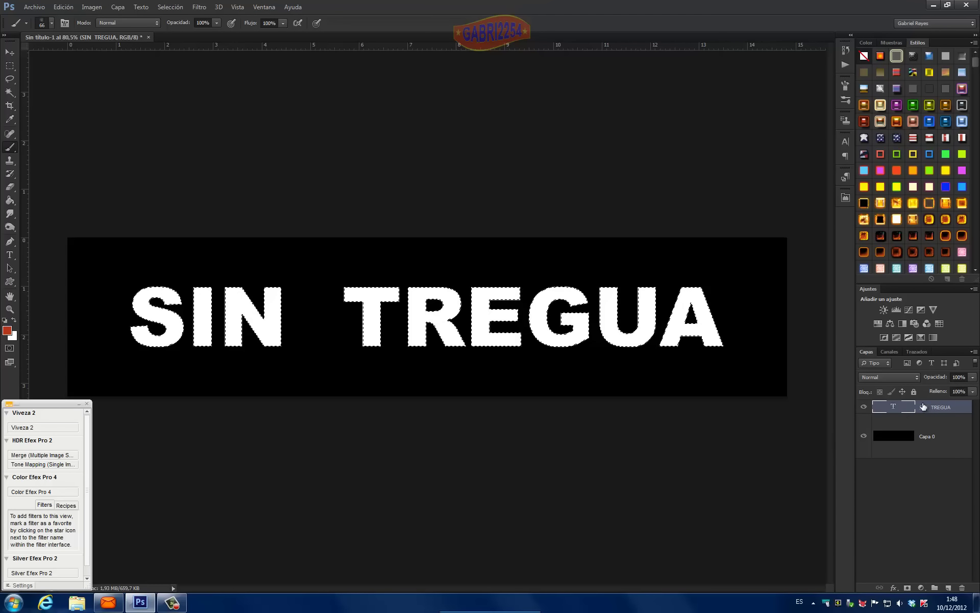
Rasterize the SIN TREGUA text layer and try the spatter brush on the final letter A
right_click(902, 411)
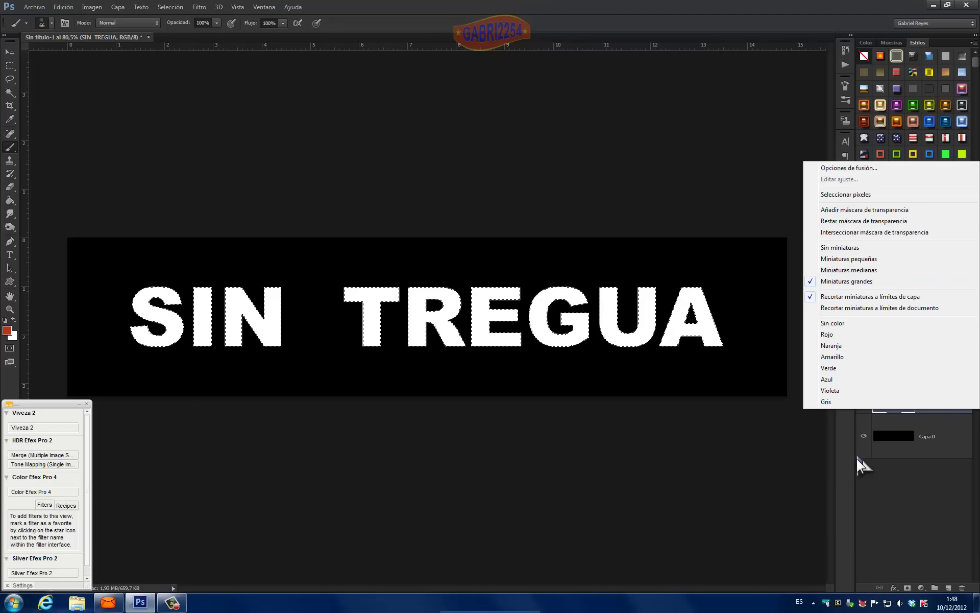
left_click(871, 508)
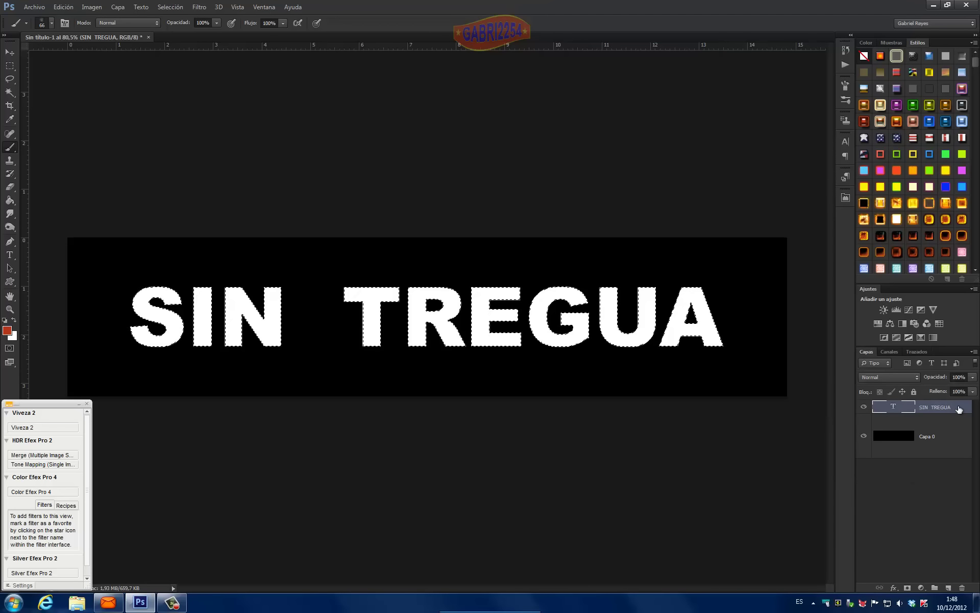
right_click(958, 409)
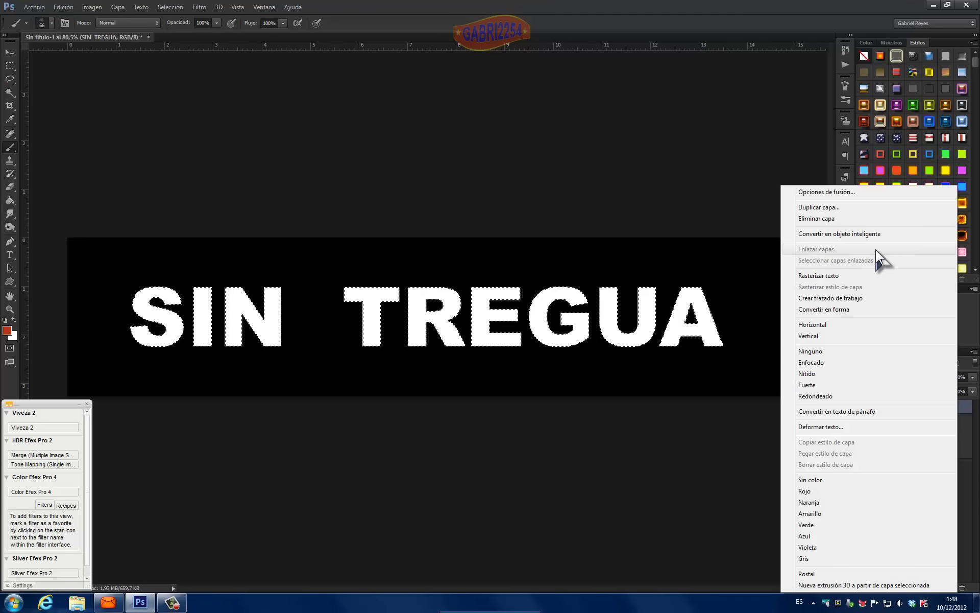
left_click(875, 275)
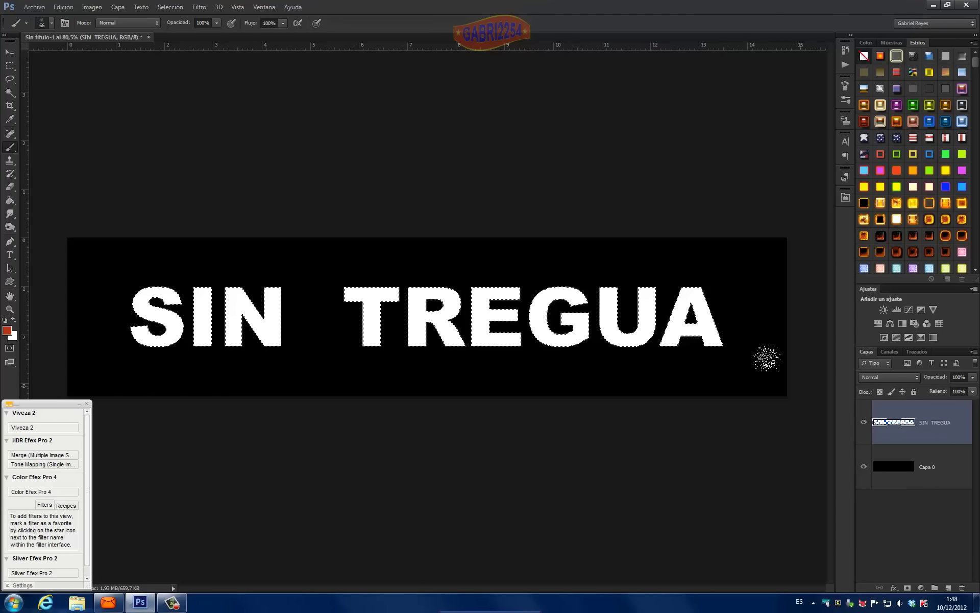
left_click(712, 334)
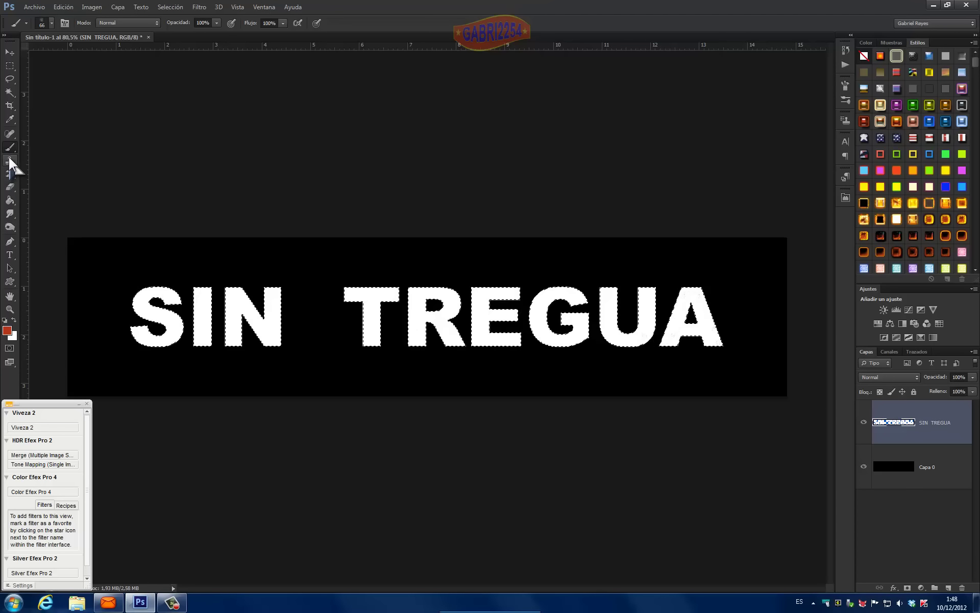
Enlarge the spatter brush to 110 px and set the foreground colour to the brighter red f30707
left_click(51, 22)
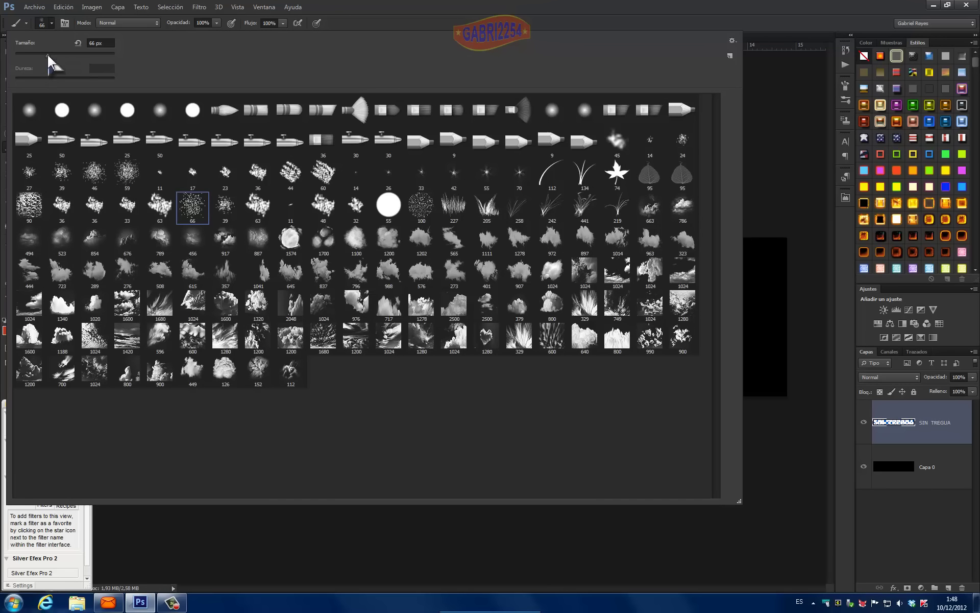
left_click_drag(48, 61, 68, 63)
left_click(458, 23)
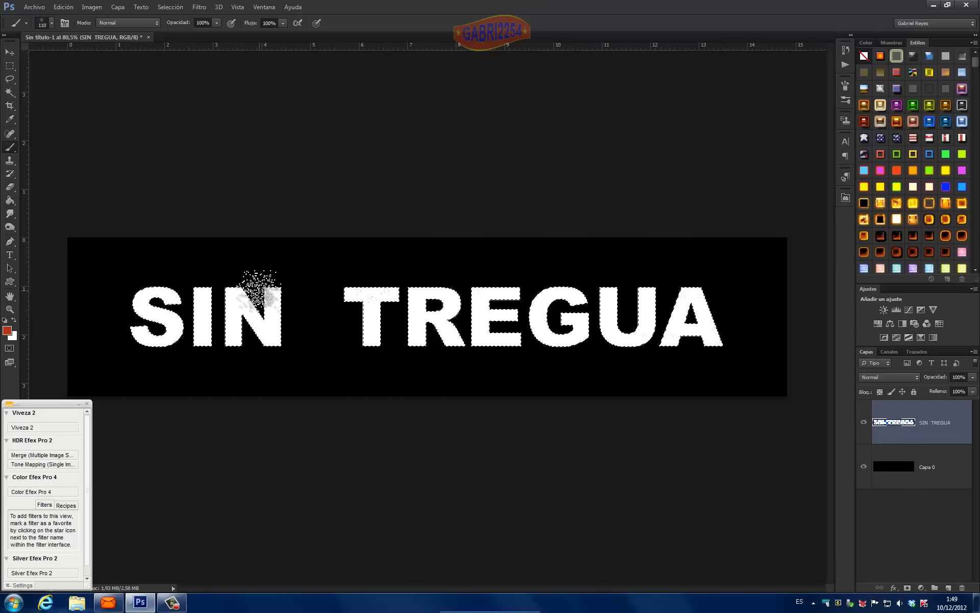
left_click(7, 331)
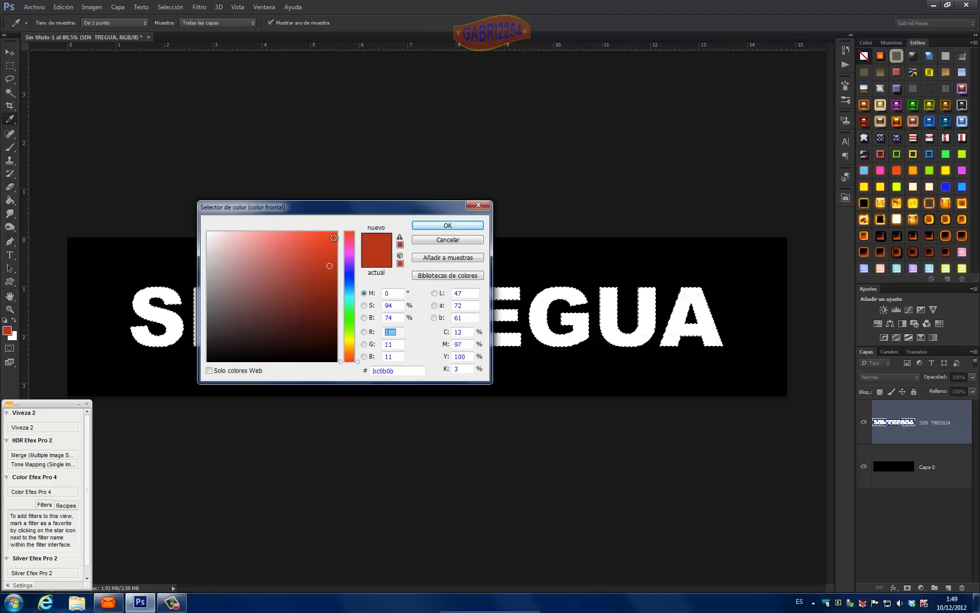
left_click(333, 238)
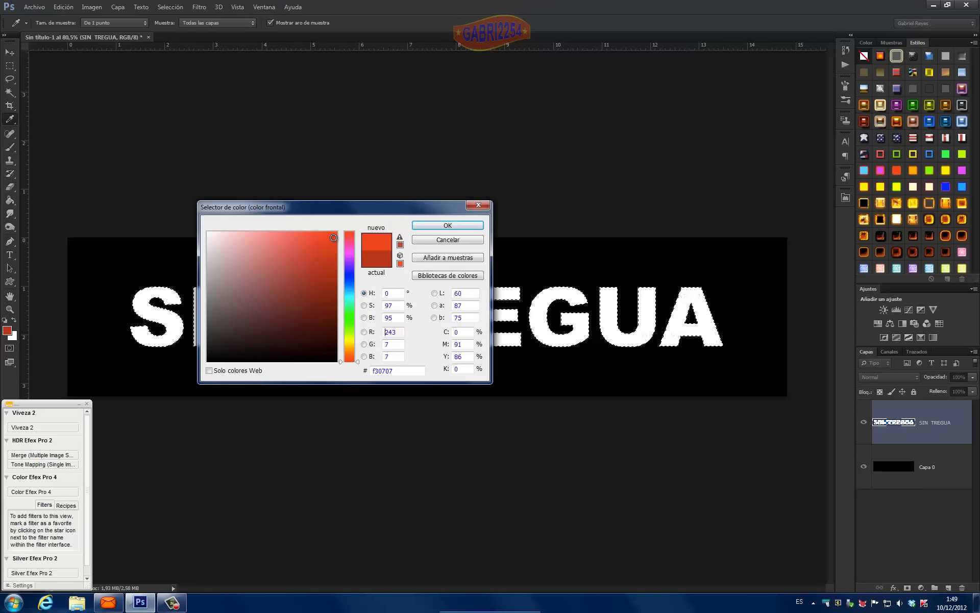
left_click(423, 228)
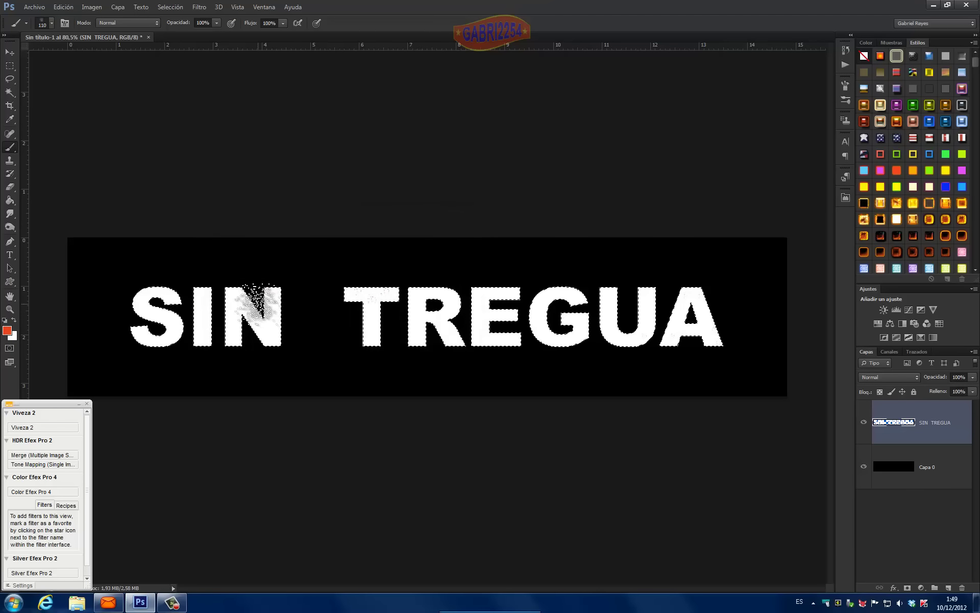
Dab red spatter over the letters I, N, T and R of the title
scroll(327, 311, "up", 2)
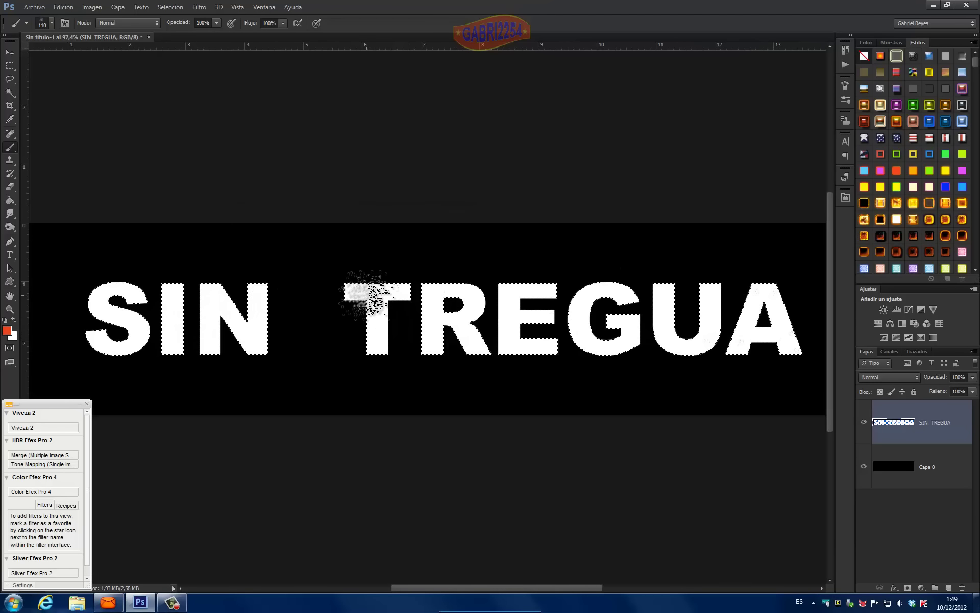
left_click_drag(375, 312, 378, 329)
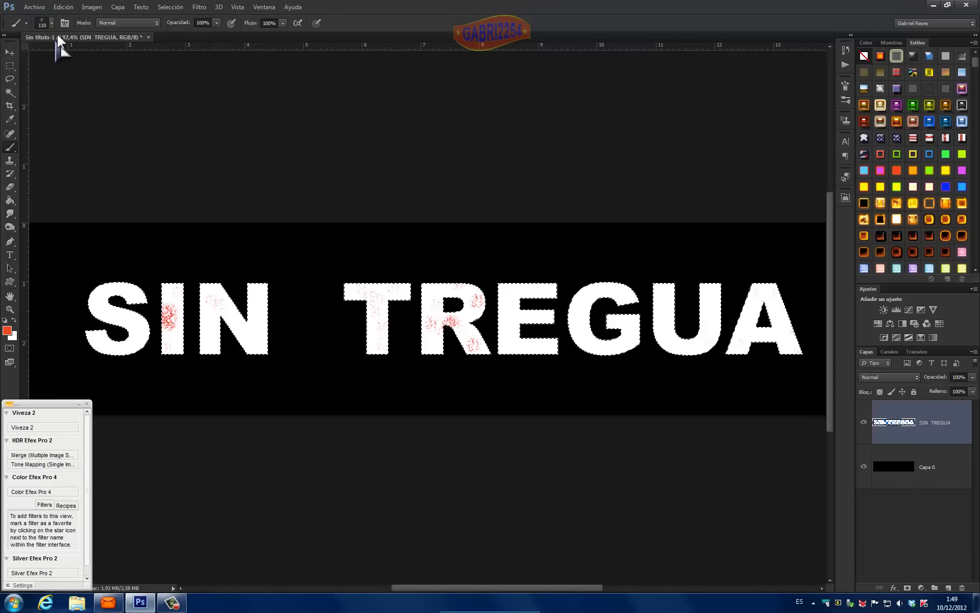
Turn off the brush's Dispersión, Pincel doble and Transferencia options and spatter red across all letters of SIN TREGUA
left_click(64, 22)
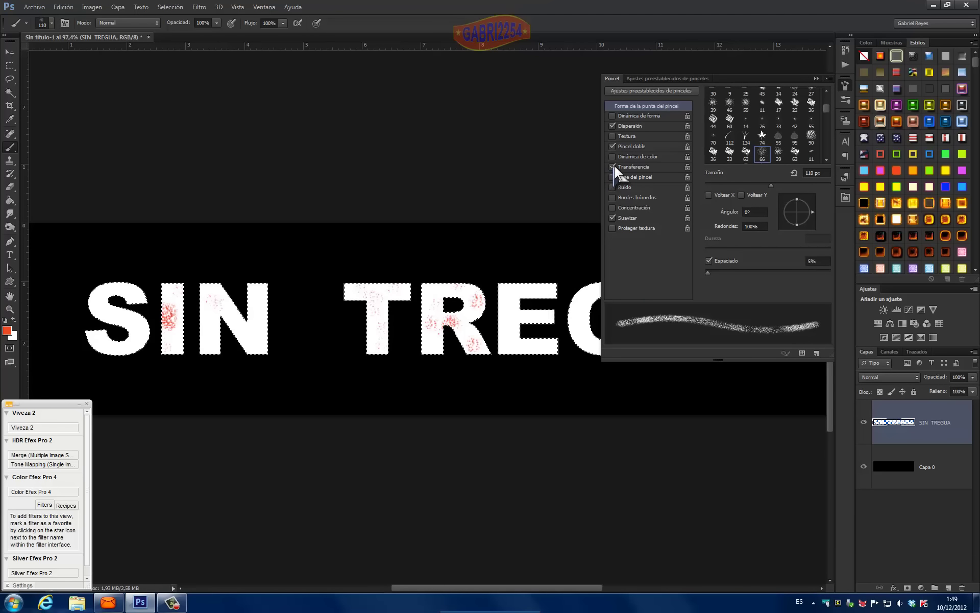
left_click(612, 146)
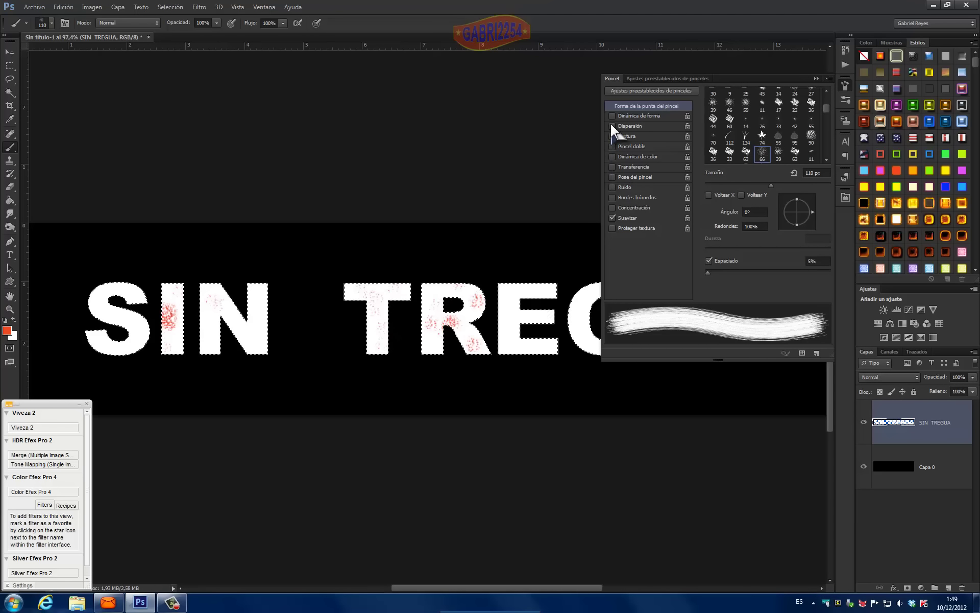
left_click(816, 79)
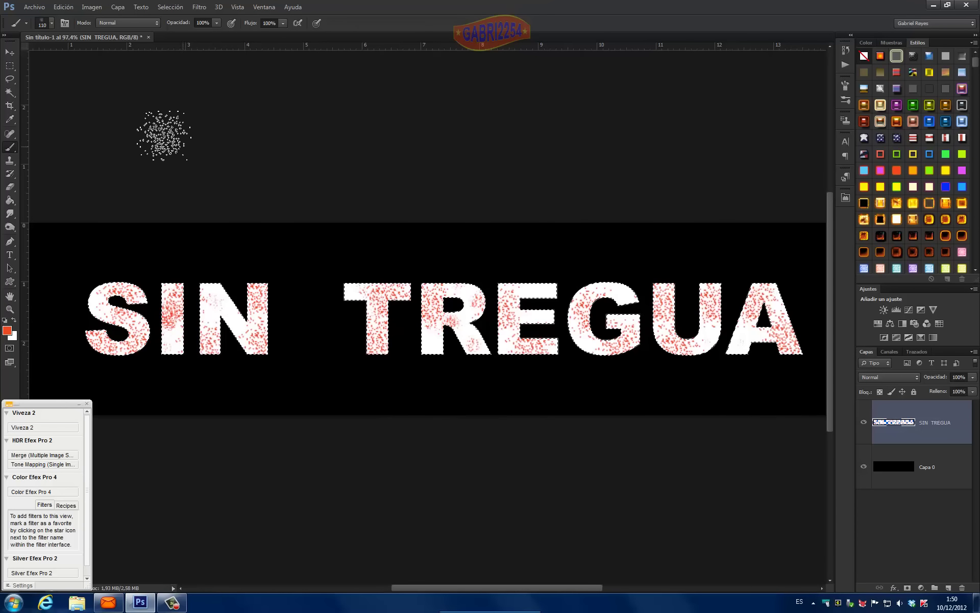
Deselect the letter outlines and set the SIN TREGUA layer's blend mode to Disolver
left_click(163, 8)
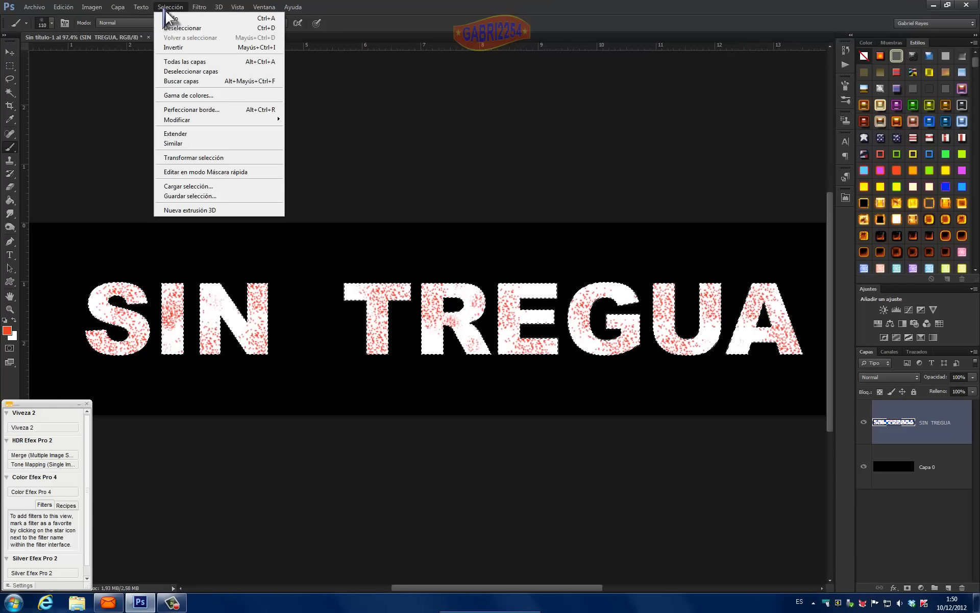
left_click(185, 29)
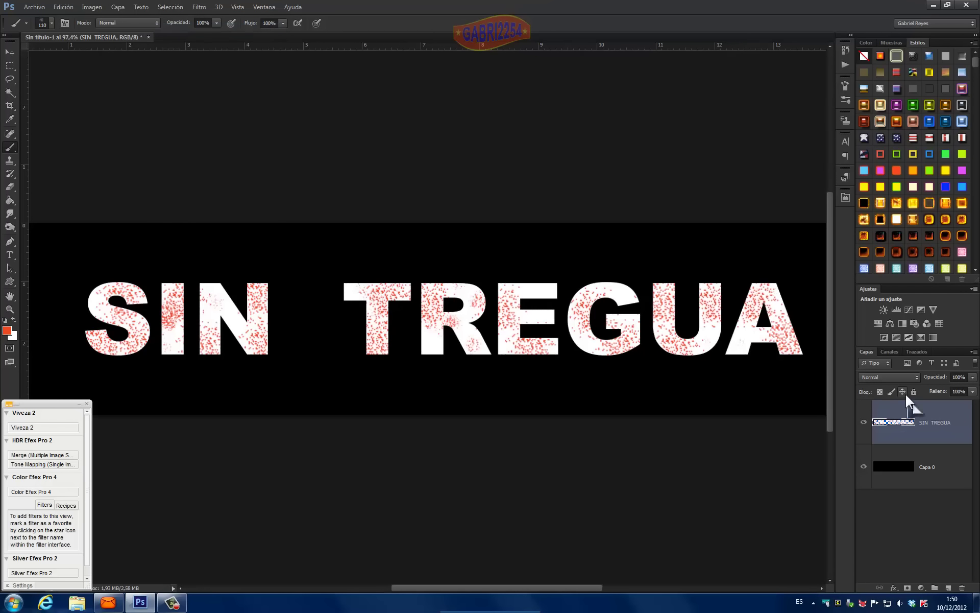
left_click(887, 378)
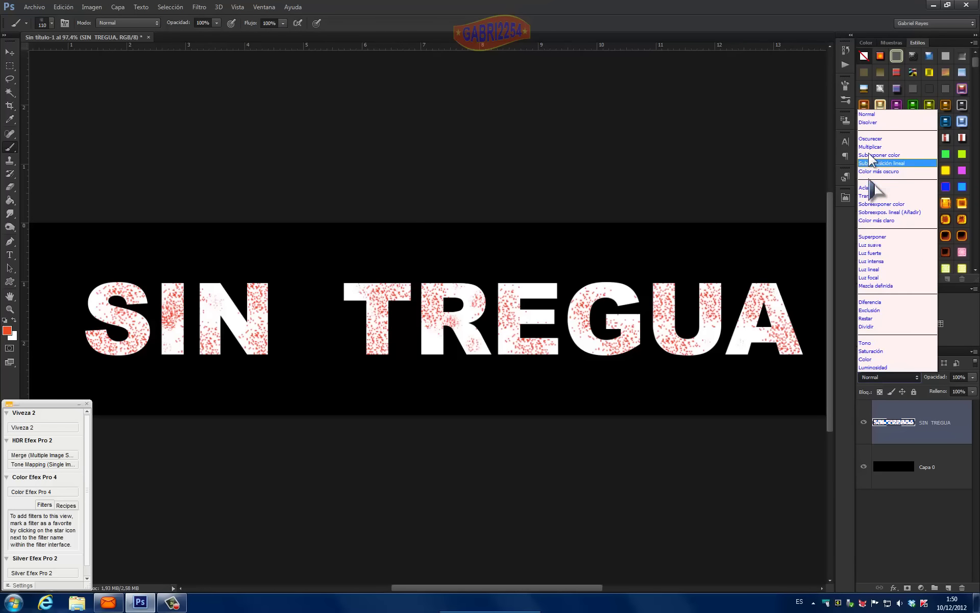
left_click(868, 123)
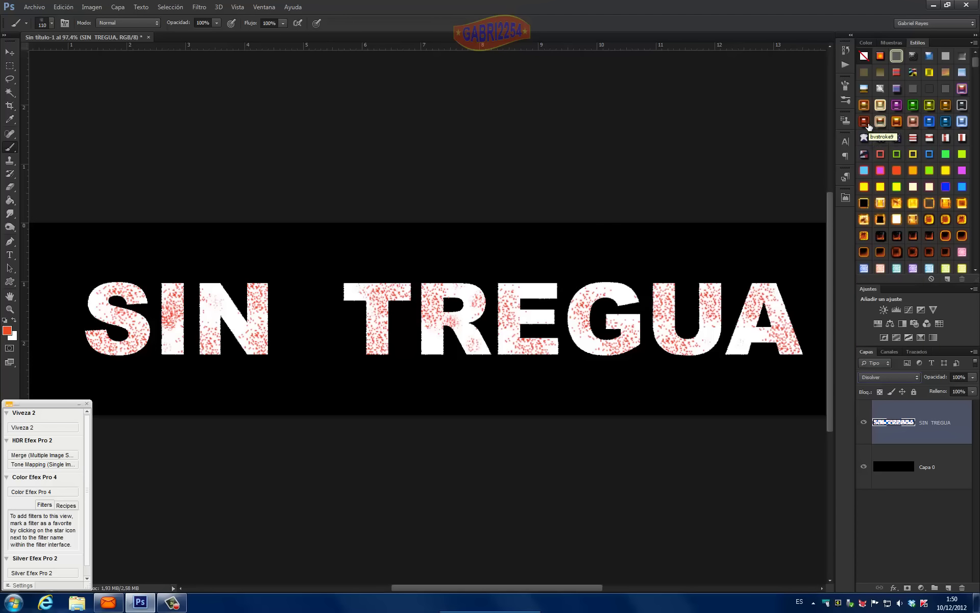
Try the blend modes up to Luminosidad one by one on the SIN TREGUA layer and return it to Disolver
key("Down")
key("Down")
key("Down")
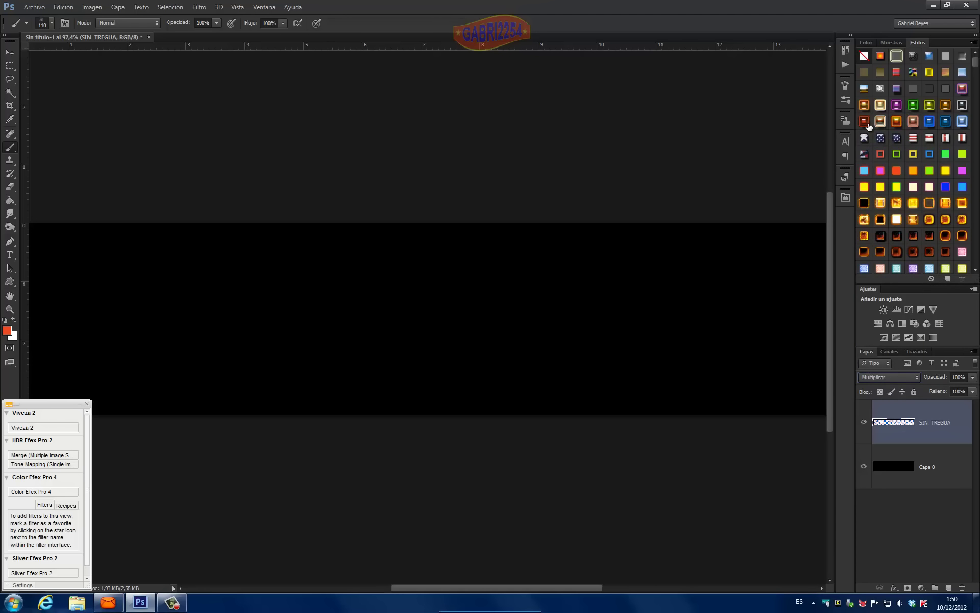
key("Down")
key("Down")
key("Down")
key("Down")
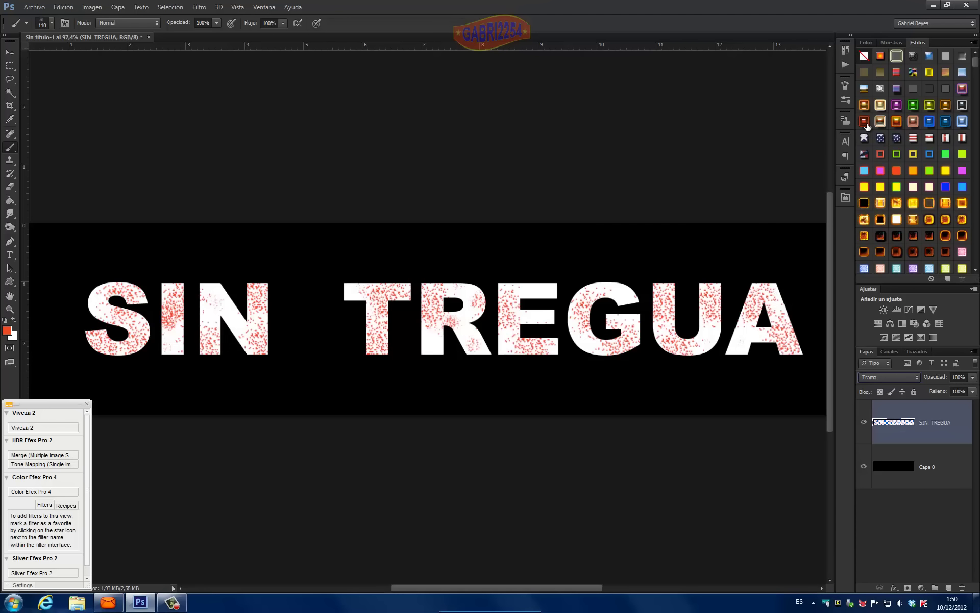
key("Down")
key("Down")
key("Down")
key("Down")
key("Down")
key("Down")
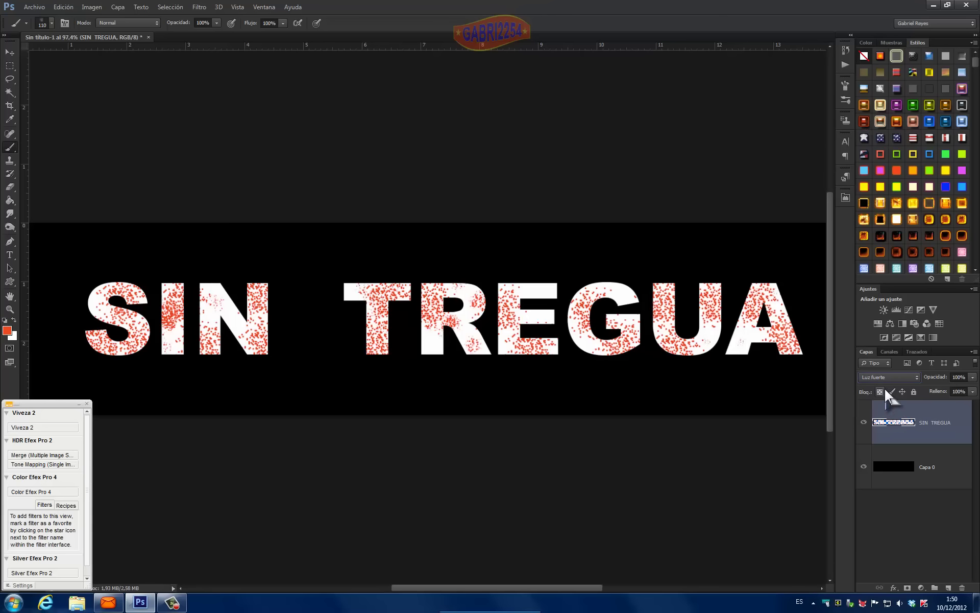
key("Down")
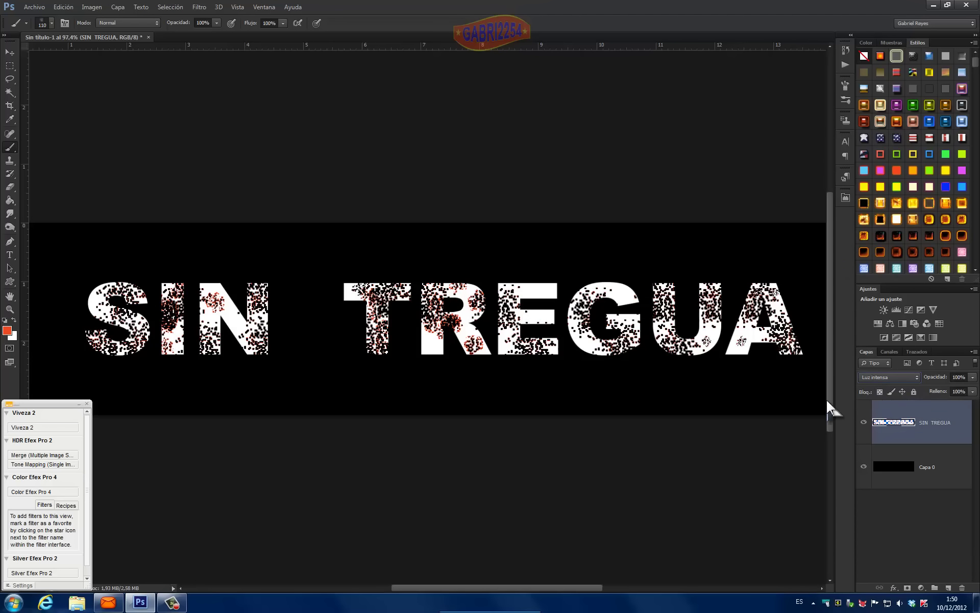
key("Down")
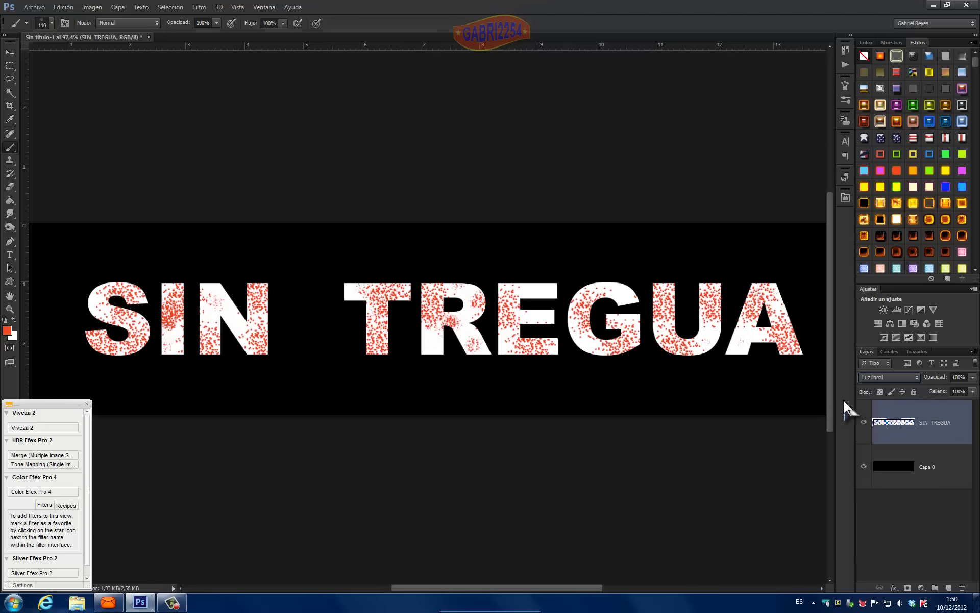
key("Down")
key("Down")
key("Down")
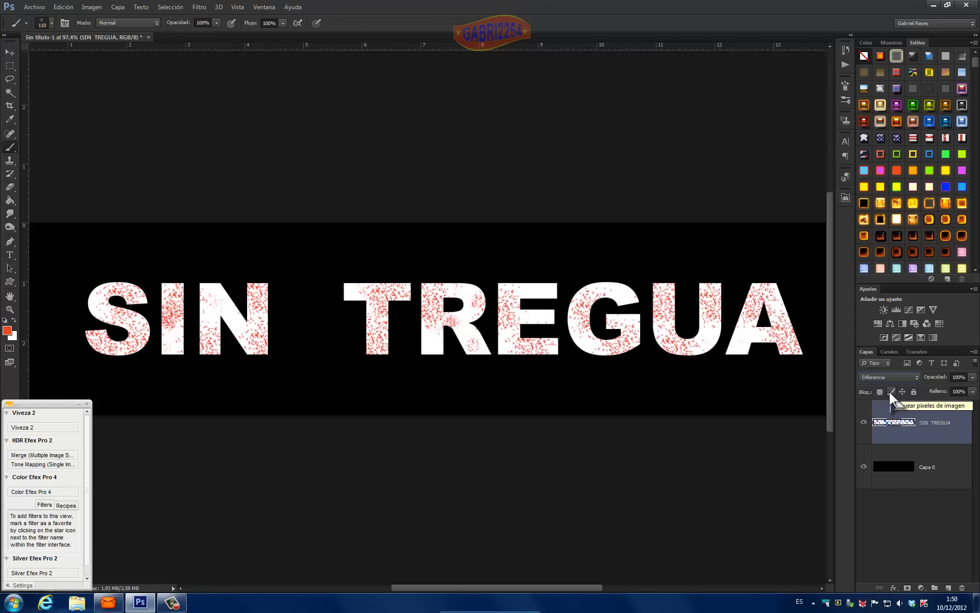
key("Down")
key("Down")
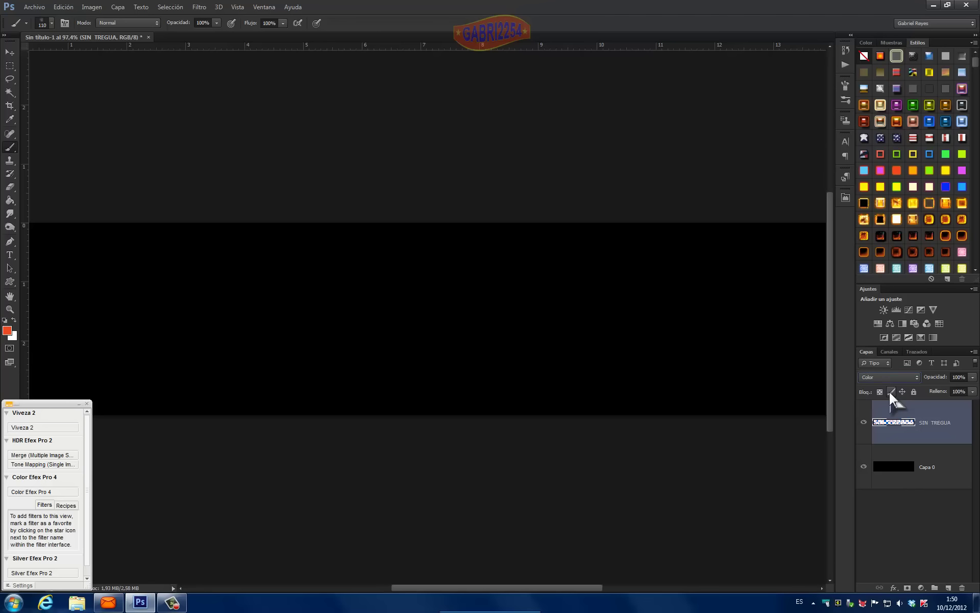
key("Down")
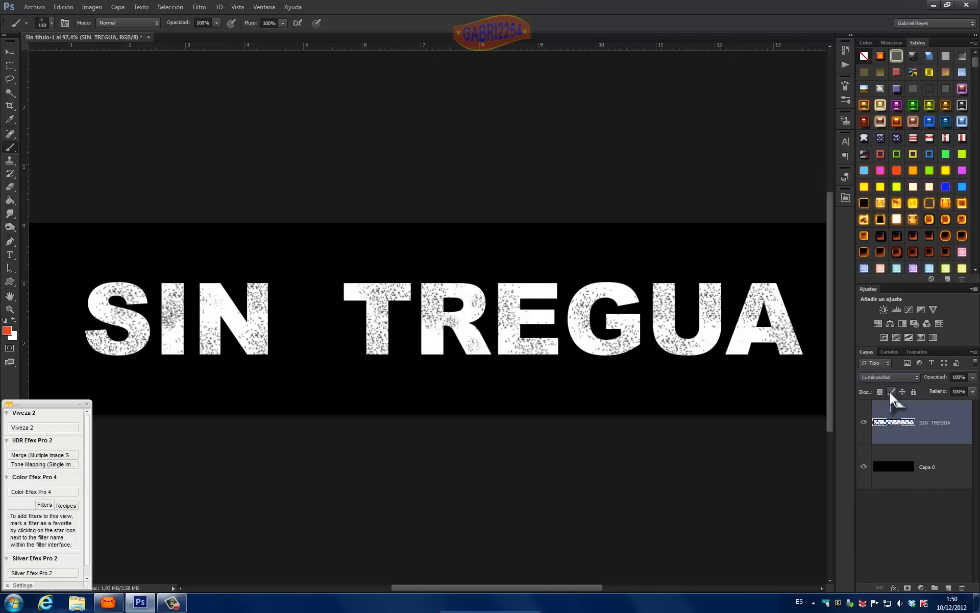
key("Up")
key("Up")
key("Up")
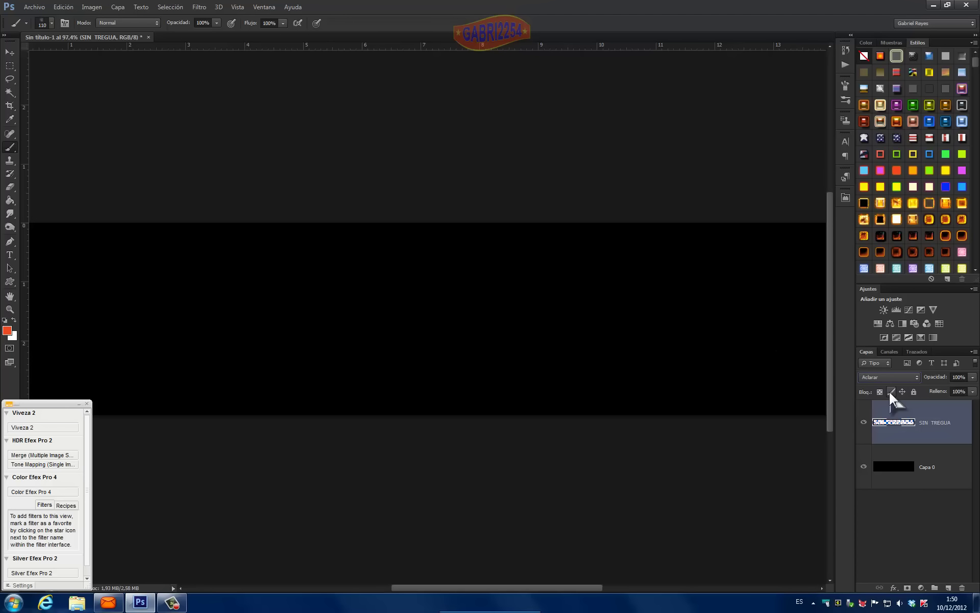
key("Up")
key("Up")
key("Up")
key("Up")
key("Up")
key("Up")
key("Up")
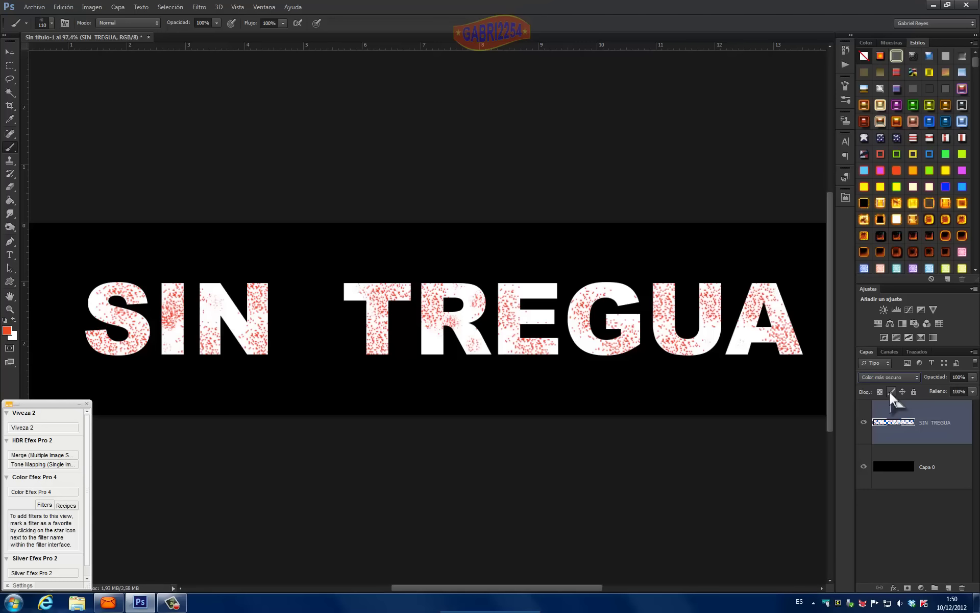
key("Up")
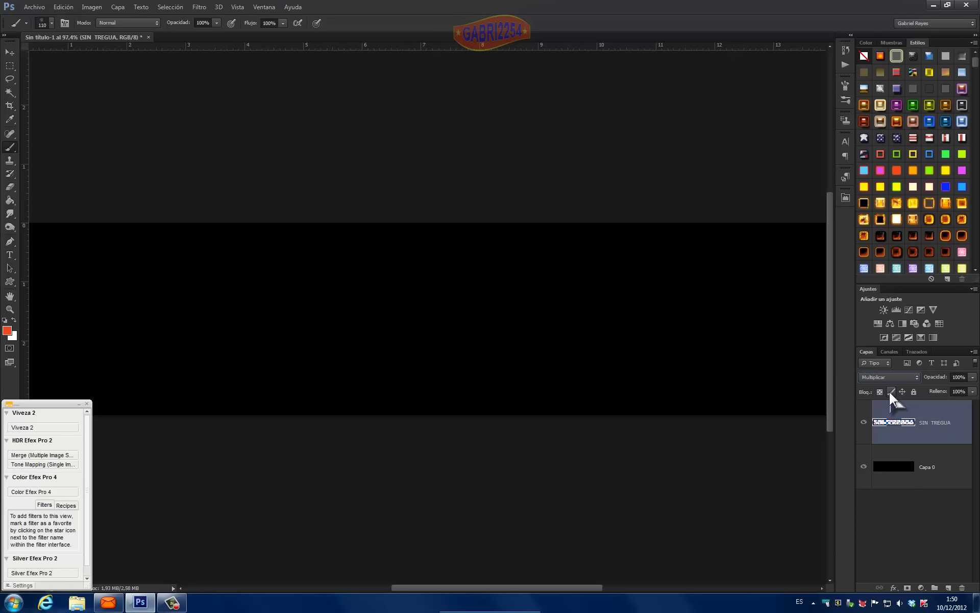
key("Up")
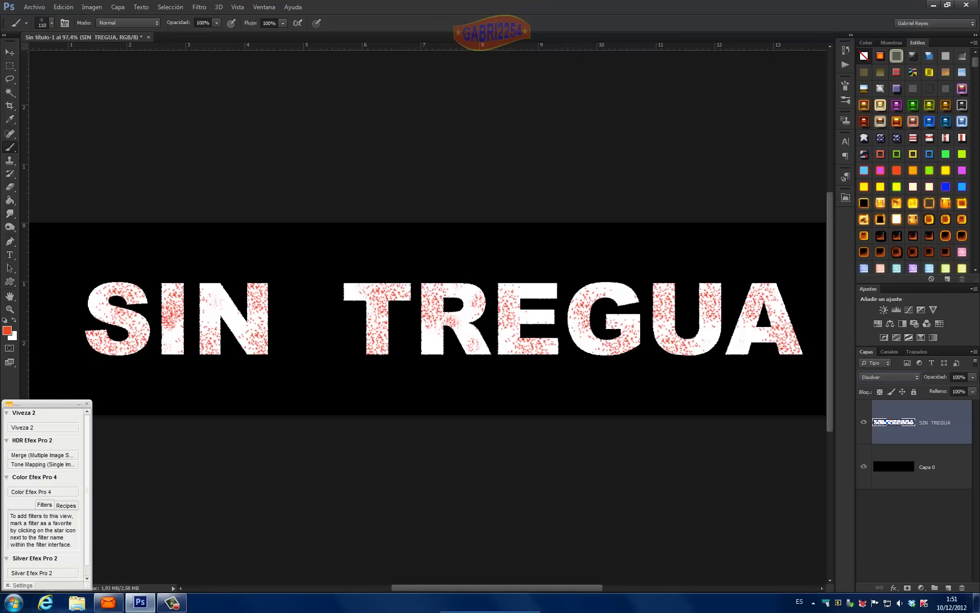
left_click(6, 53)
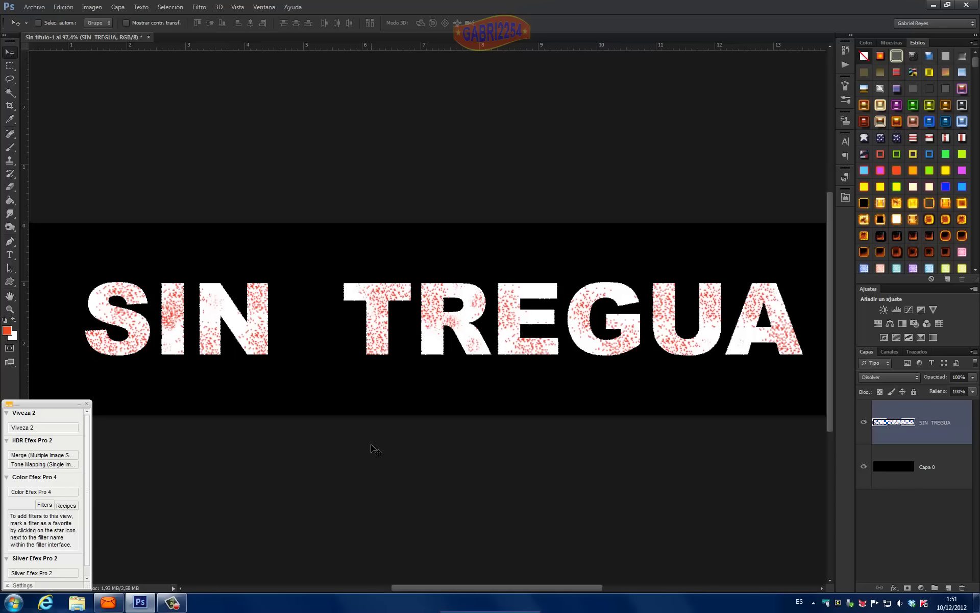
left_click(174, 605)
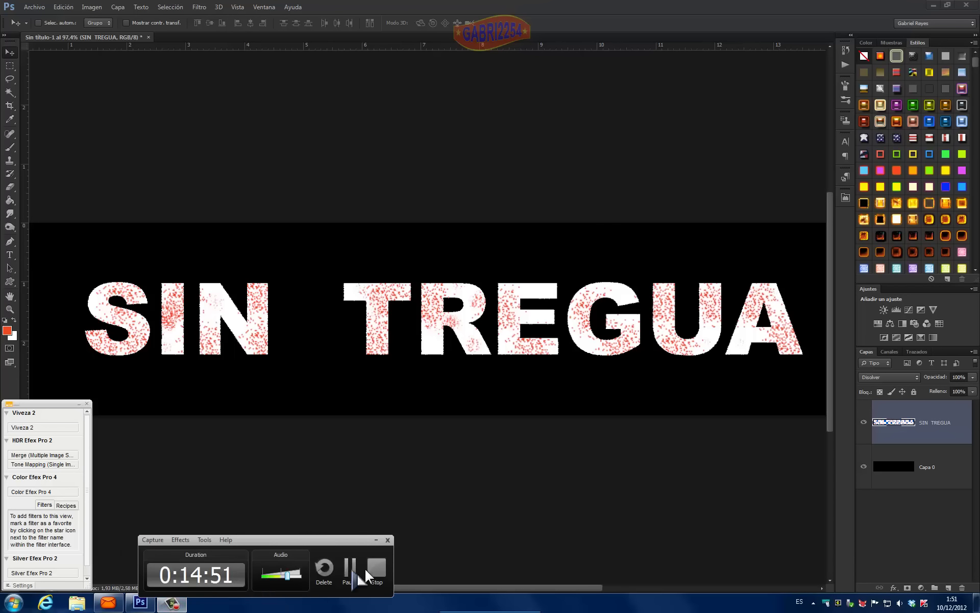
left_click(378, 568)
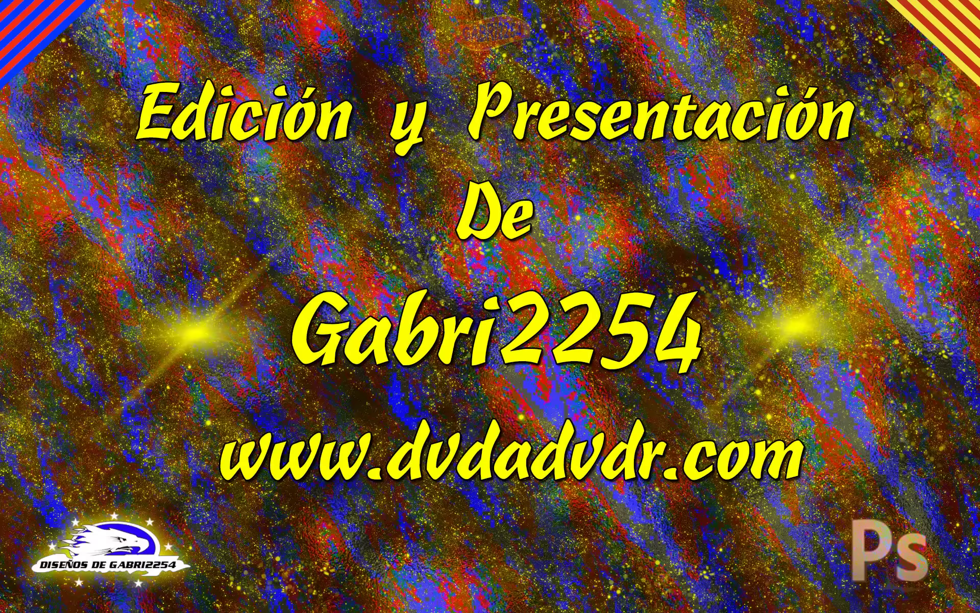